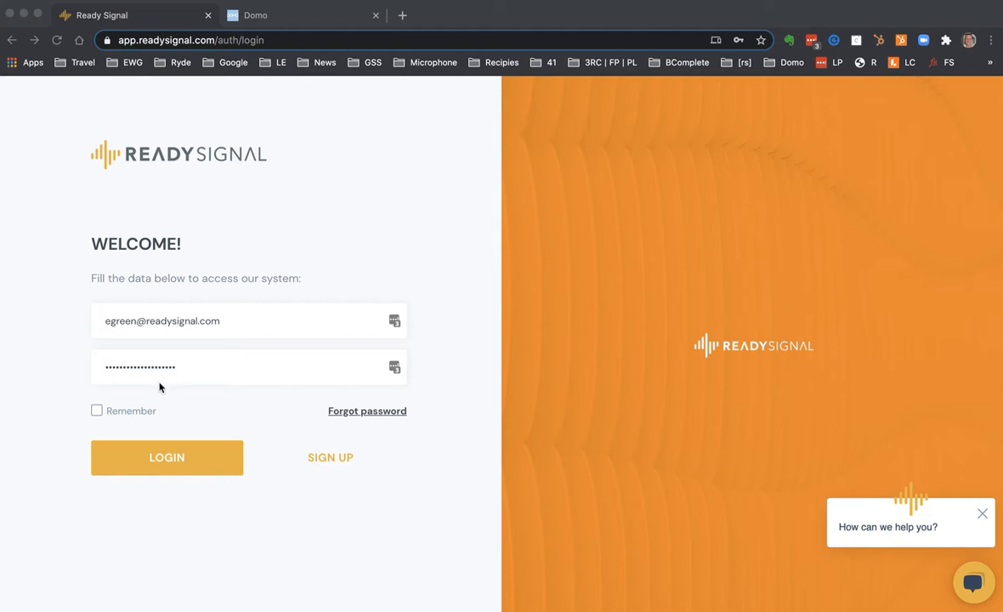
Log in with the credentials already filled in and start creating a new signal.
{"action": "left_click", "coordinate": [158, 465]}
{"action": "left_click", "coordinate": [166, 461]}
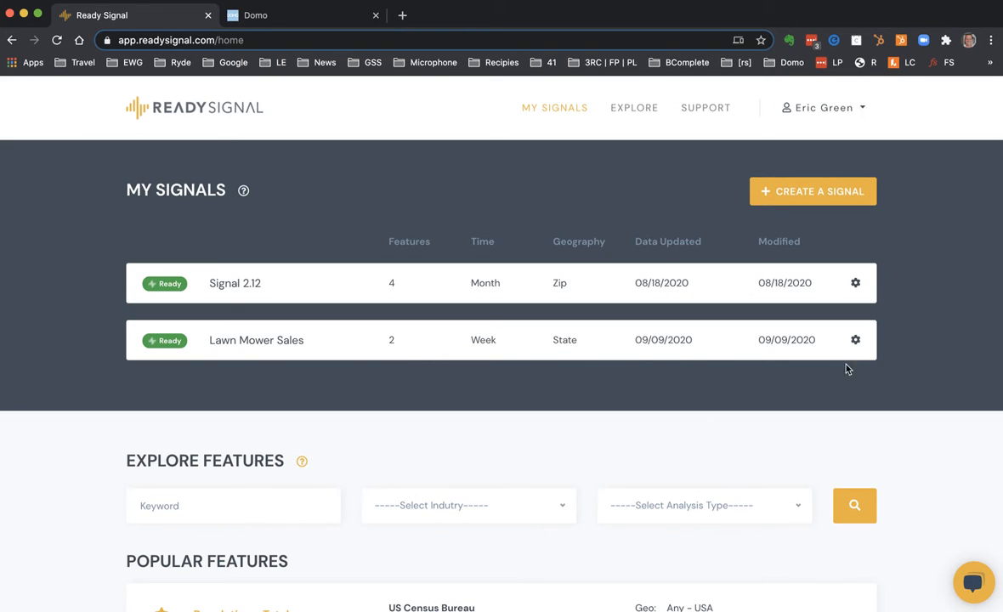
{"action": "left_click", "coordinate": [825, 193]}
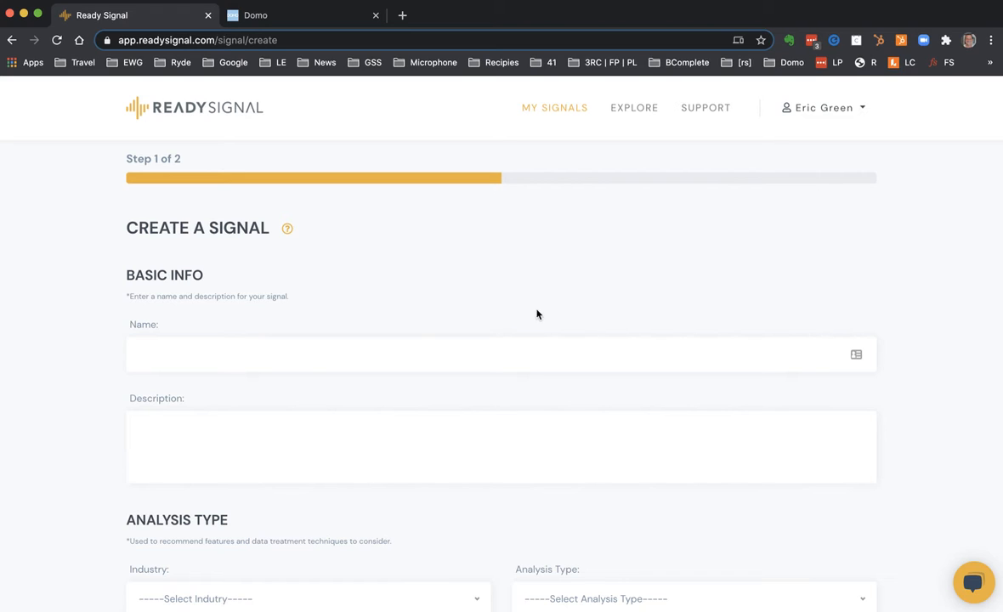
Name the signal "Economic Factors of a Consumer" and describe it as "Consumer behavior trends".
{"action": "left_click", "coordinate": [317, 349]}
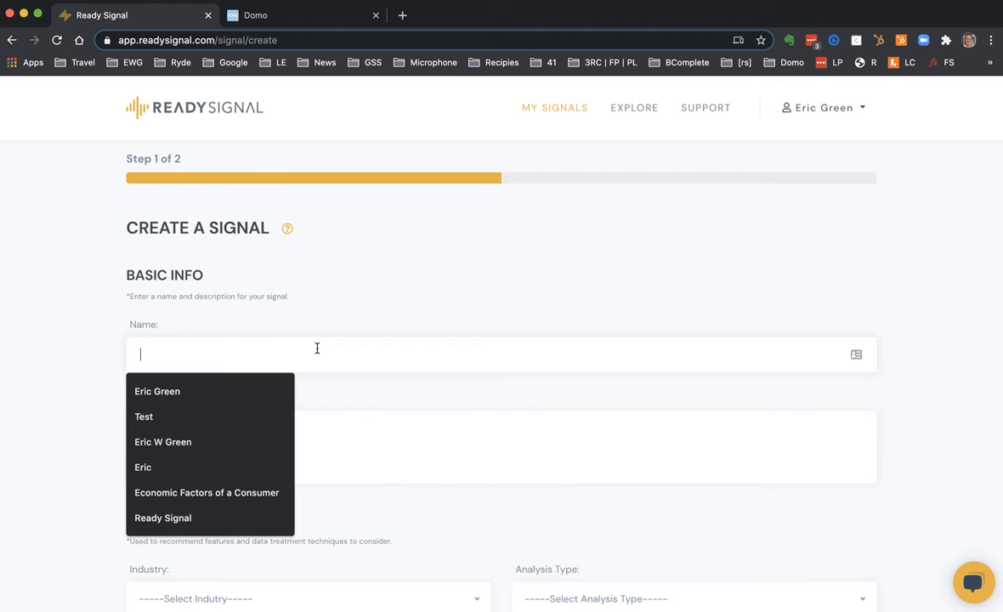
{"action": "left_click", "coordinate": [220, 492]}
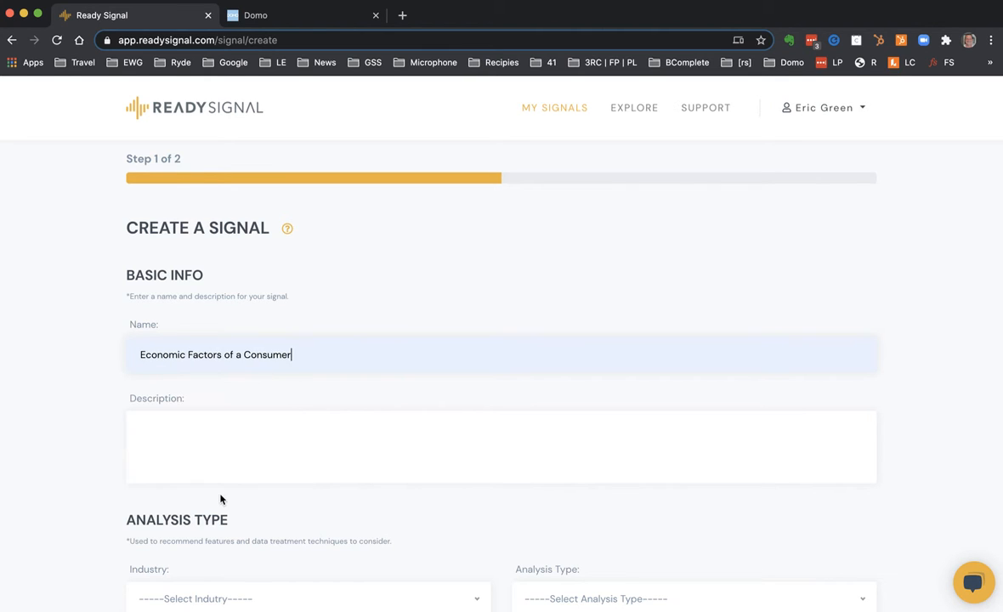
{"action": "left_click", "coordinate": [226, 436]}
{"action": "type", "text": "Consumer behavior trends"}
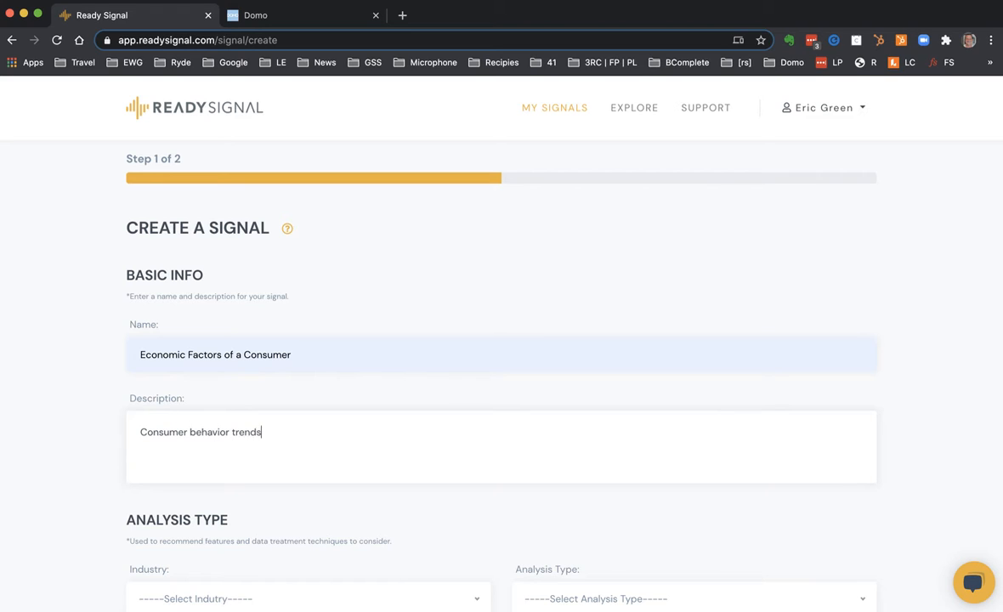
Set the signal's industry to Retail and its analysis type to Forecasting.
{"action": "scroll", "coordinate": [501, 340], "scroll_direction": "down", "scroll_amount": 3}
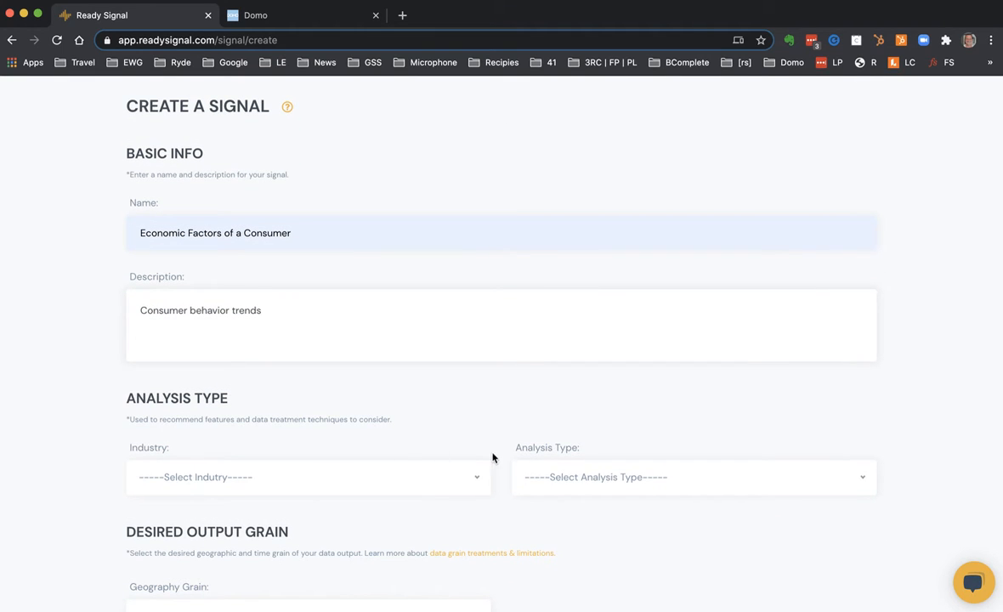
{"action": "left_click", "coordinate": [373, 486]}
{"action": "scroll", "coordinate": [373, 487], "scroll_direction": "down", "scroll_amount": 3}
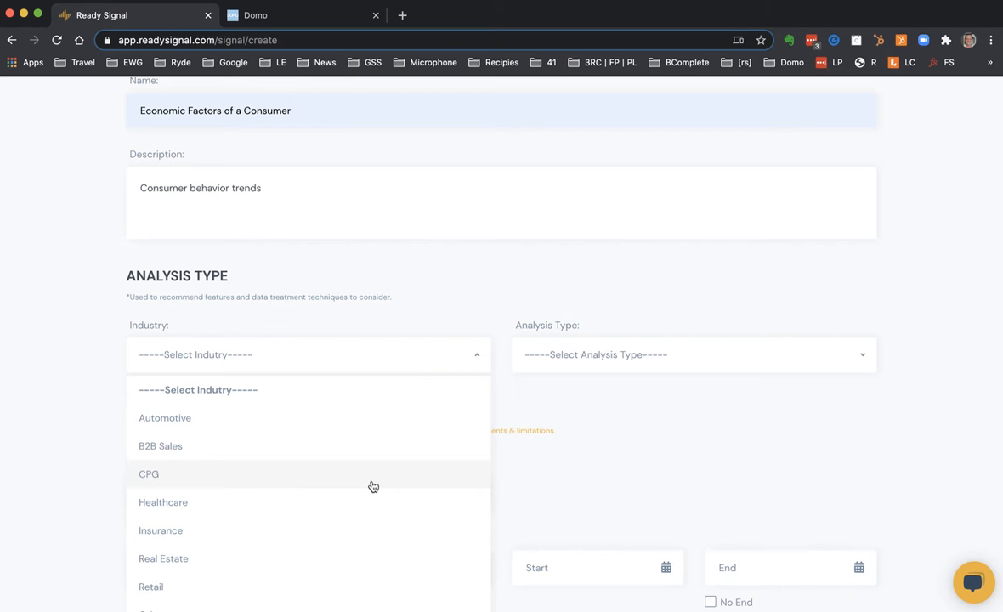
{"action": "left_click", "coordinate": [241, 586]}
{"action": "left_click", "coordinate": [580, 351]}
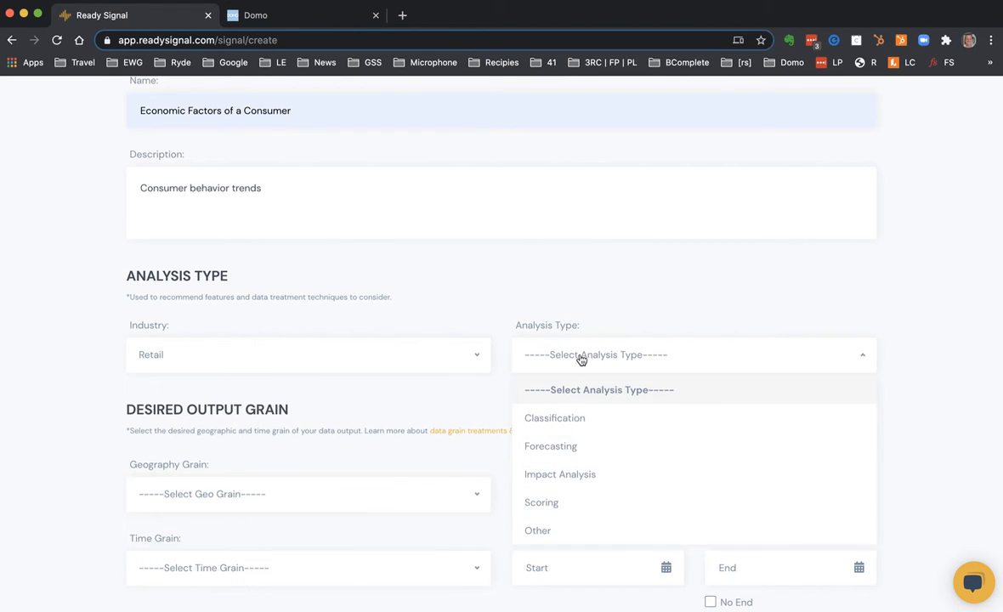
{"action": "left_click", "coordinate": [557, 447]}
Set the desired output's geography grain to State and its time grain to Month.
{"action": "scroll", "coordinate": [557, 447], "scroll_direction": "down", "scroll_amount": 3}
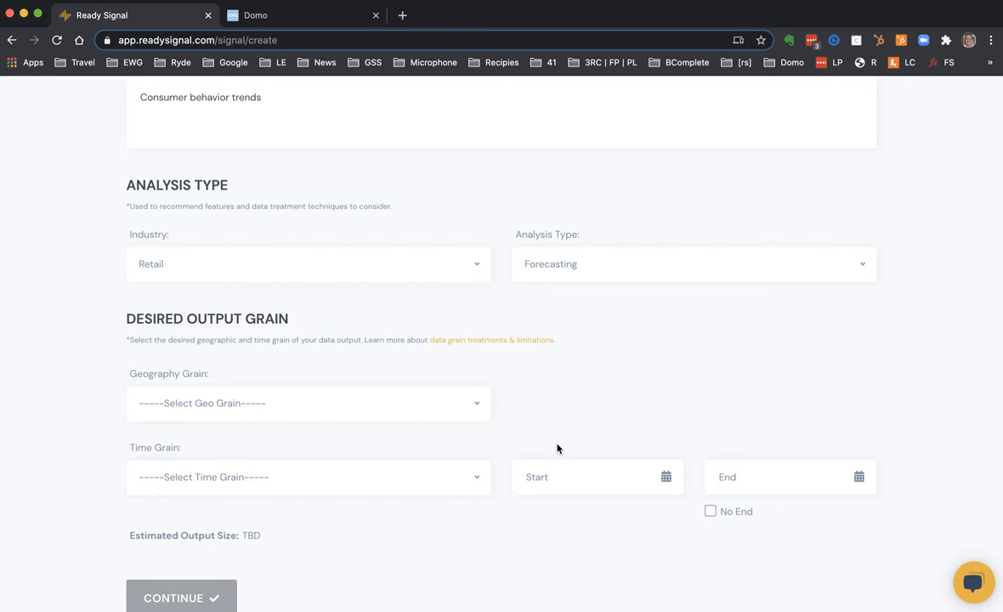
{"action": "left_click", "coordinate": [367, 413]}
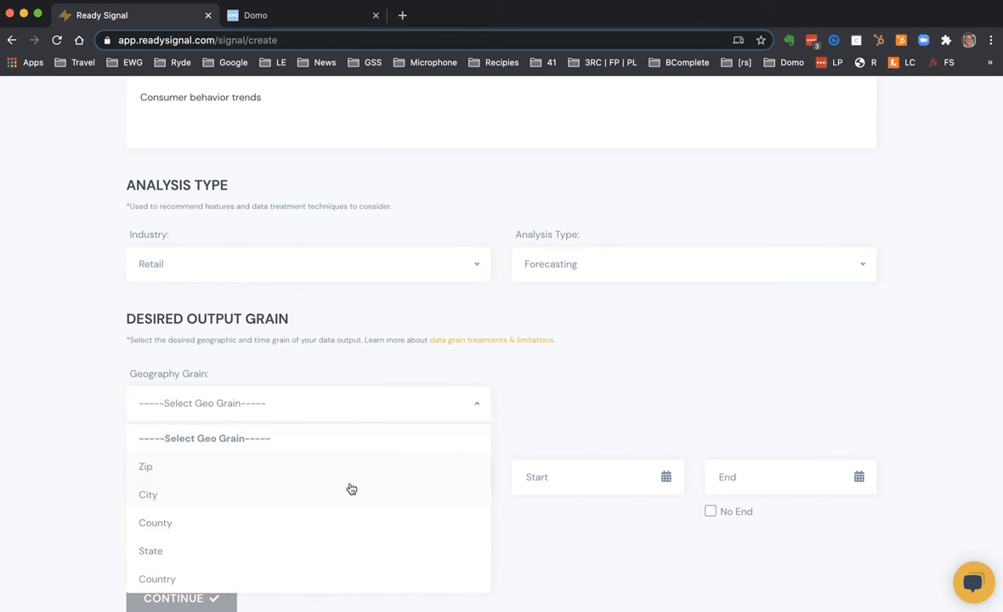
{"action": "scroll", "coordinate": [351, 489], "scroll_direction": "down", "scroll_amount": 1}
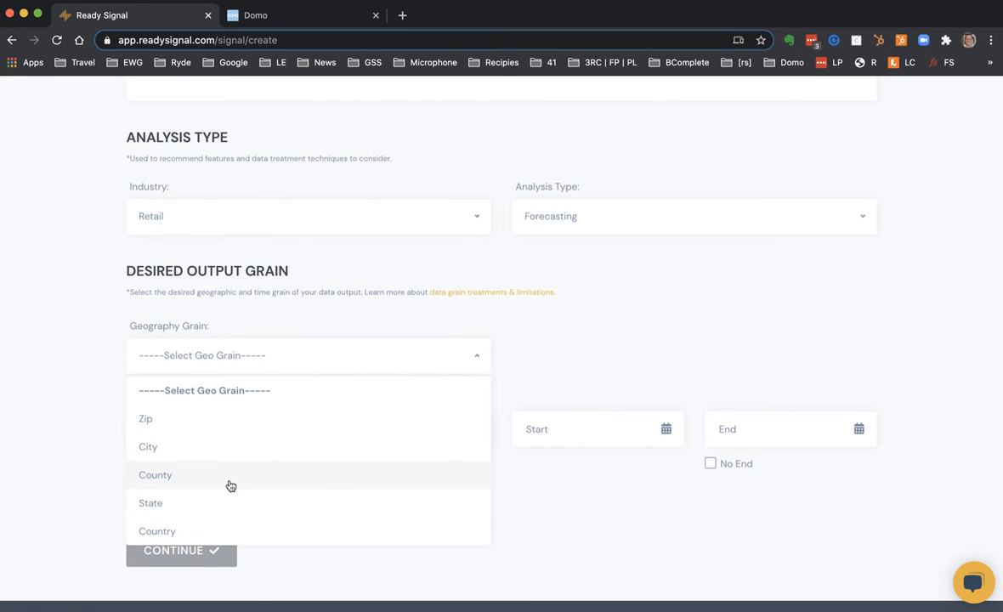
{"action": "left_click", "coordinate": [218, 501]}
{"action": "left_click", "coordinate": [252, 433]}
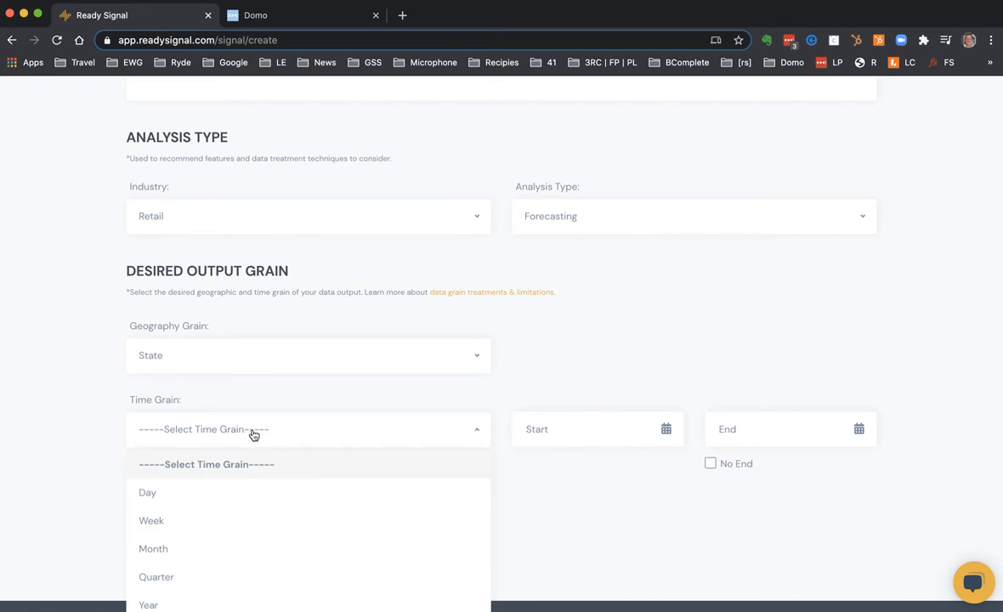
{"action": "left_click", "coordinate": [201, 548]}
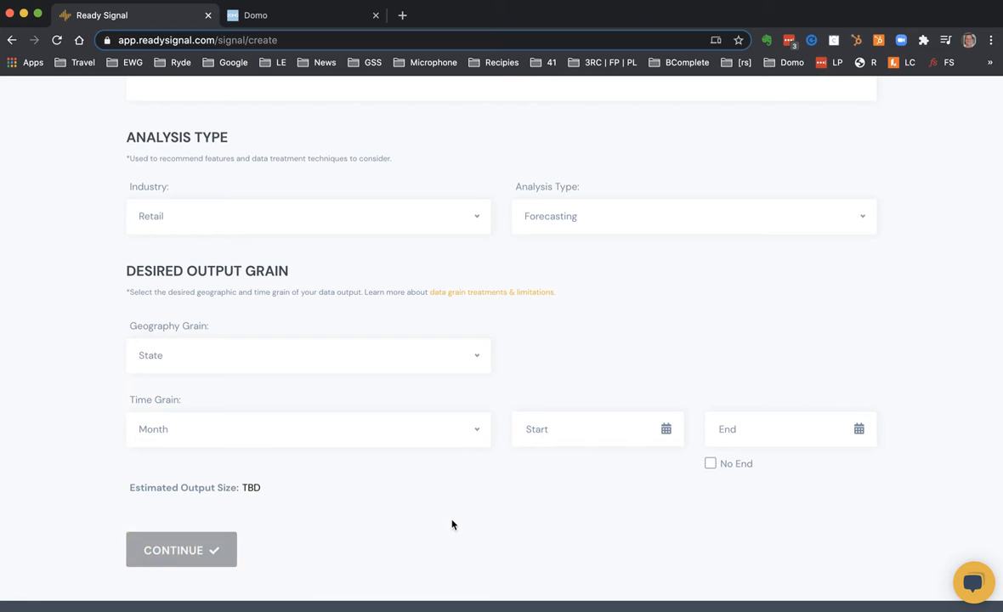
Set the output date range from January 2020 to August 2020 and continue to the feature selection.
{"action": "left_click", "coordinate": [618, 434]}
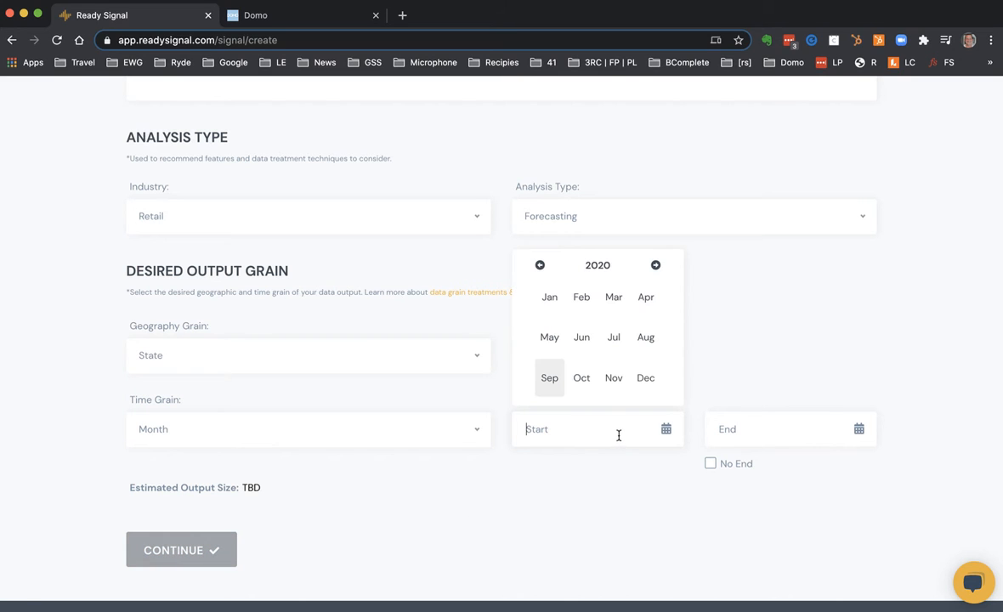
{"action": "left_click", "coordinate": [550, 302]}
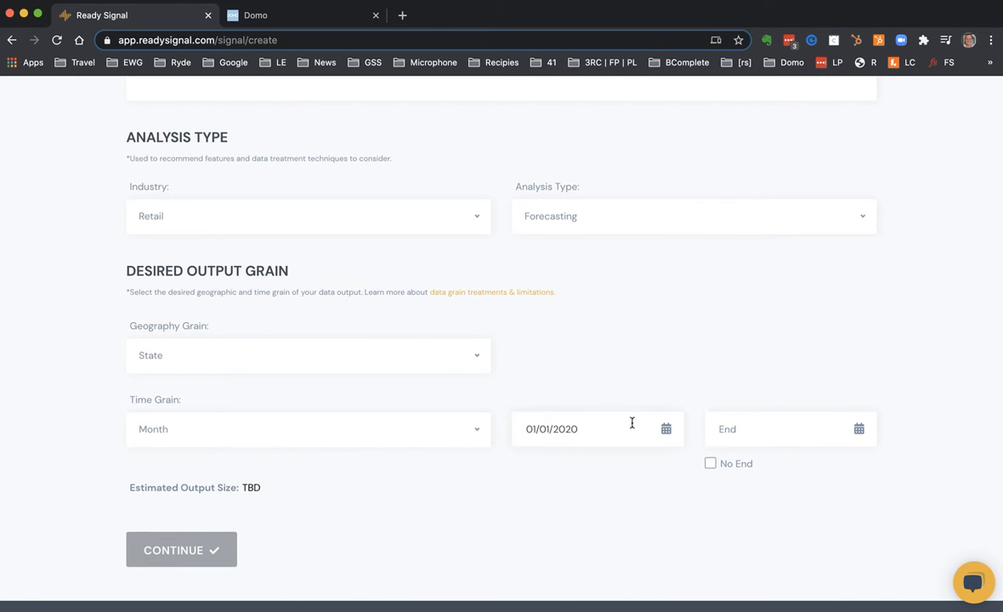
{"action": "left_click", "coordinate": [743, 423]}
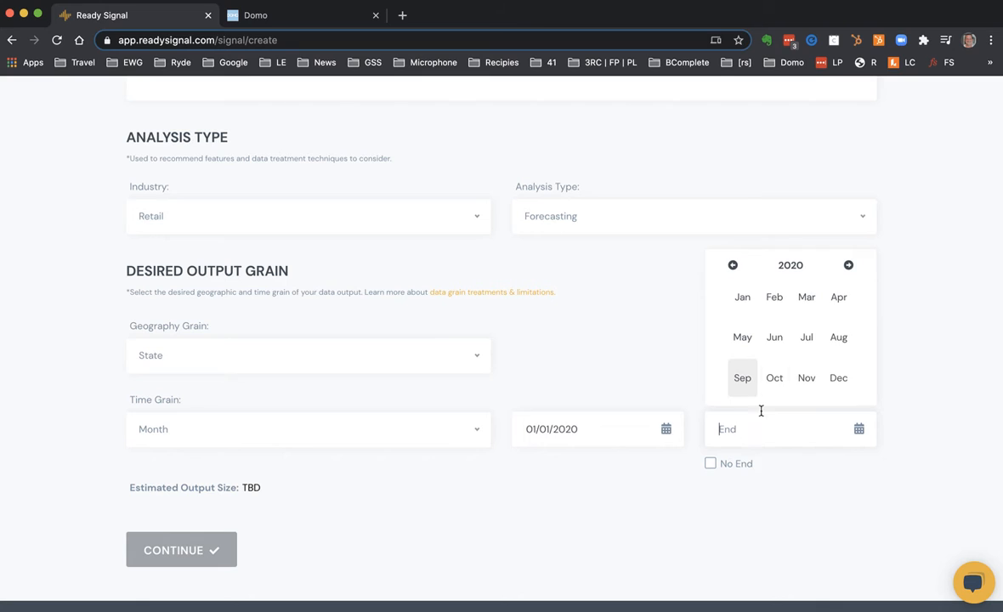
{"action": "left_click", "coordinate": [839, 342]}
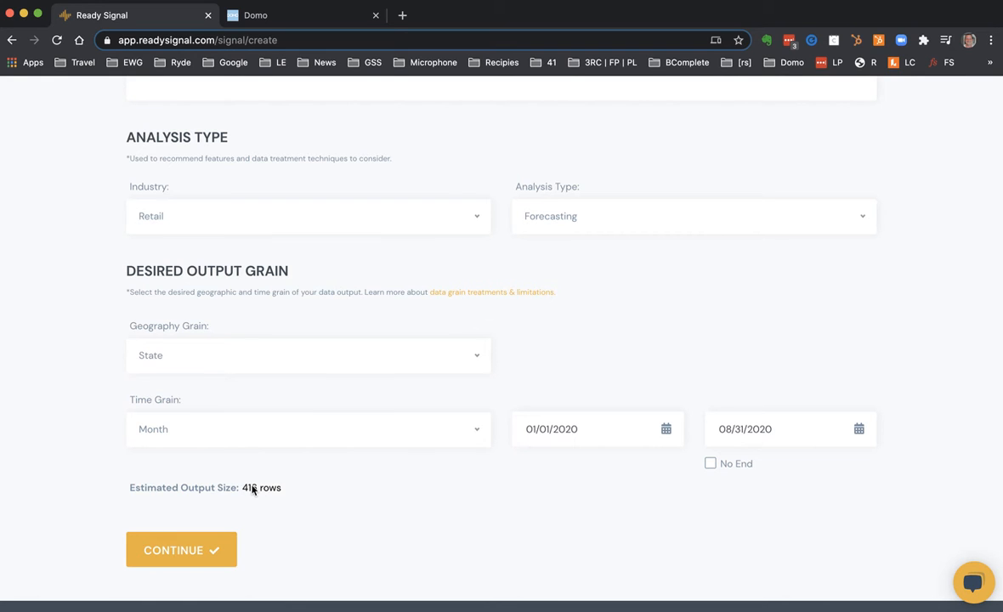
{"action": "scroll", "coordinate": [285, 497], "scroll_direction": "down", "scroll_amount": 1}
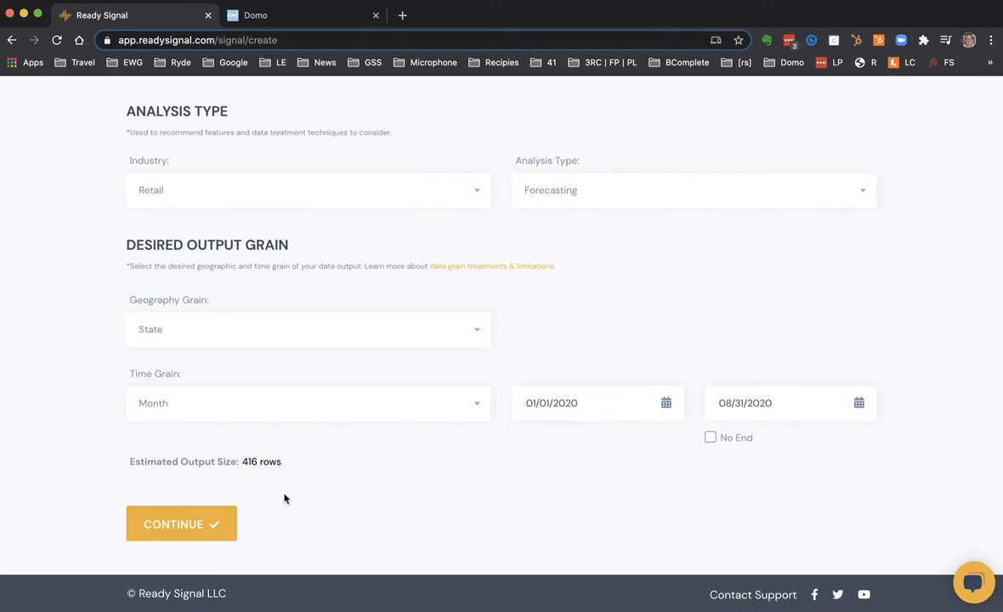
{"action": "left_click", "coordinate": [209, 526]}
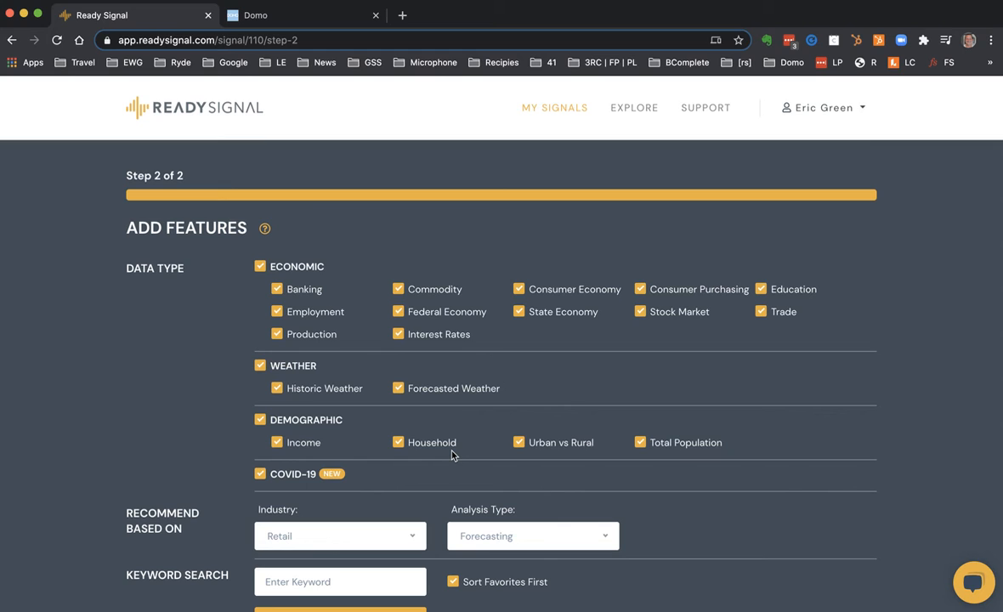
Search the features for "Population", add "Population - Total" to the signal and check the selected features.
{"action": "scroll", "coordinate": [450, 456], "scroll_direction": "down", "scroll_amount": 1}
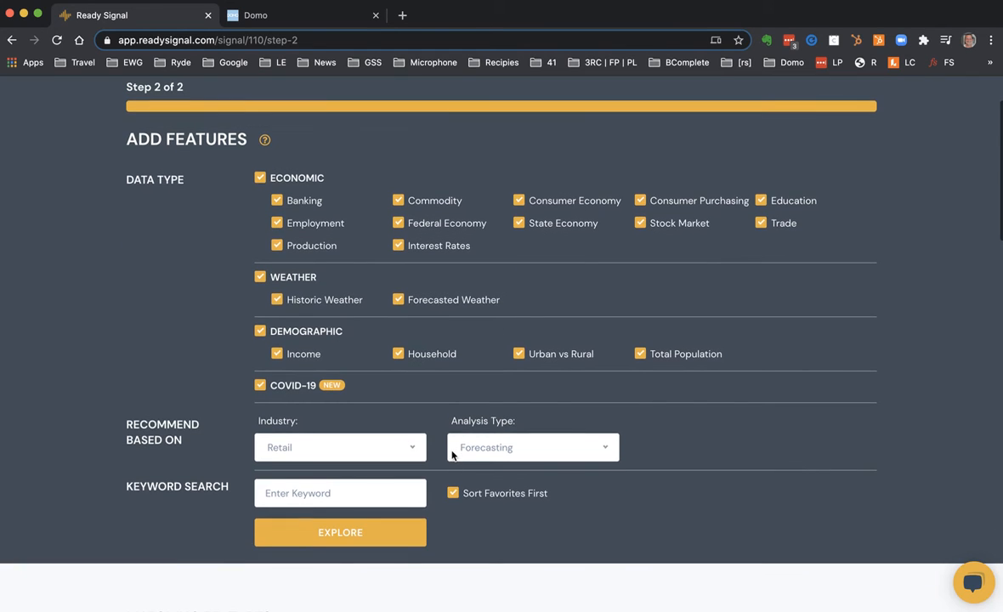
{"action": "left_click", "coordinate": [361, 494]}
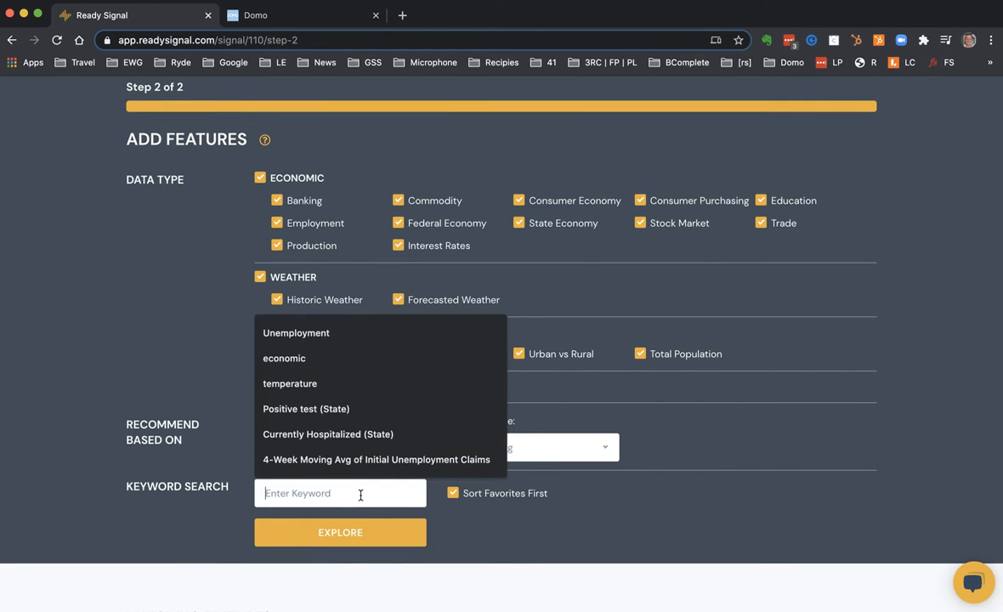
{"action": "type", "text": "Population"}
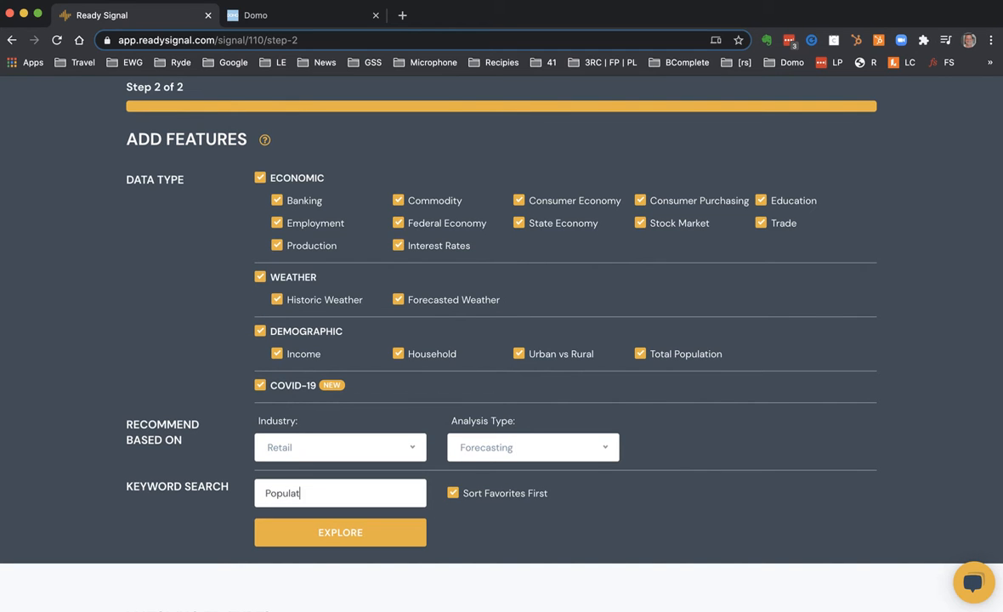
{"action": "left_click", "coordinate": [350, 533]}
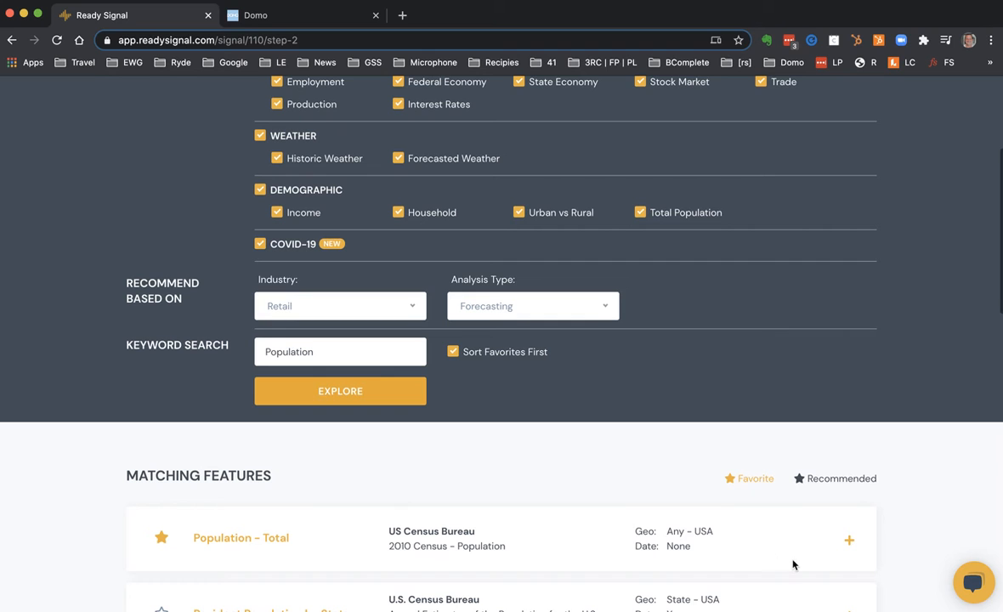
{"action": "left_click", "coordinate": [849, 542]}
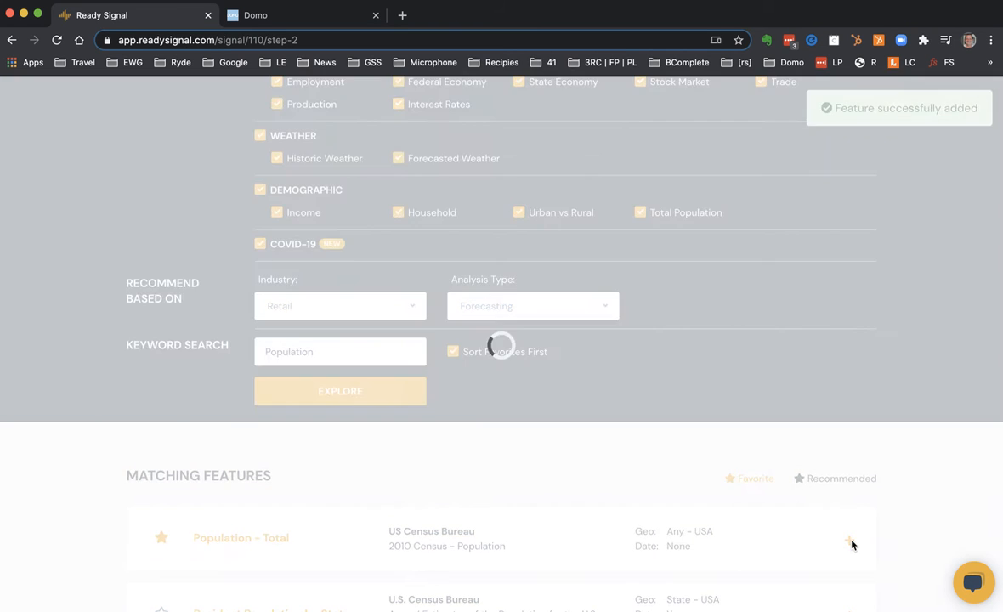
{"action": "scroll", "coordinate": [852, 546], "scroll_direction": "down", "scroll_amount": 5}
{"action": "scroll", "coordinate": [853, 546], "scroll_direction": "down", "scroll_amount": 6}
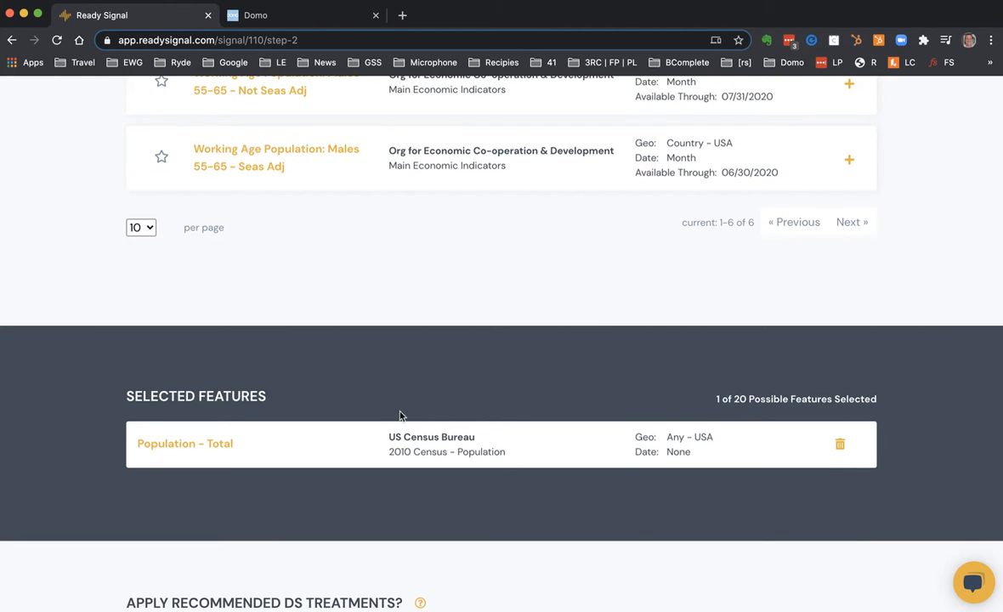
Search the features for "Disposable" and add "Disposable Income" to the signal.
{"action": "scroll", "coordinate": [427, 418], "scroll_direction": "up", "scroll_amount": 1}
{"action": "scroll", "coordinate": [428, 418], "scroll_direction": "up", "scroll_amount": 10}
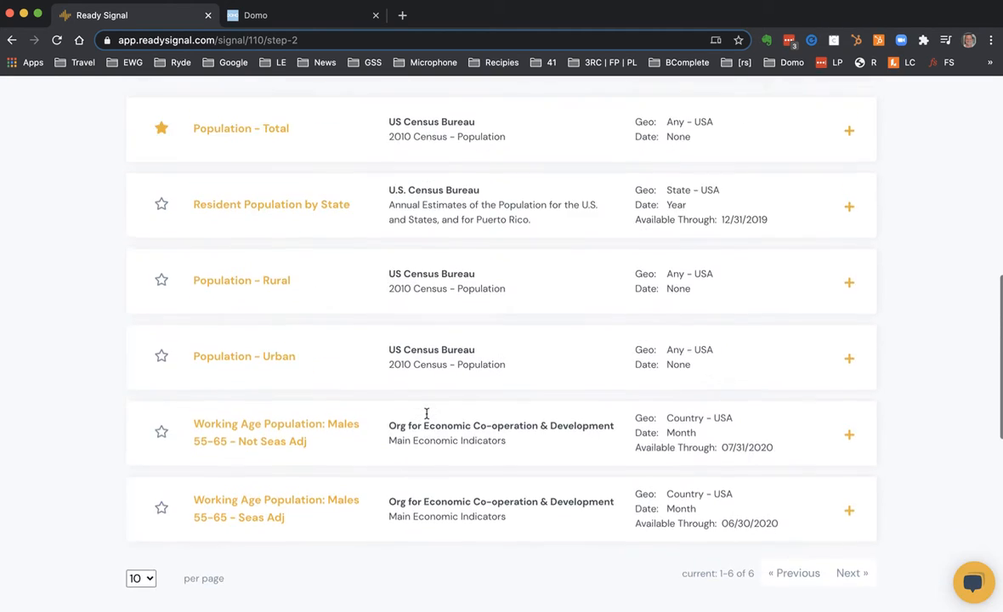
{"action": "left_click_drag", "start_coordinate": [335, 235], "coordinate": [239, 240]}
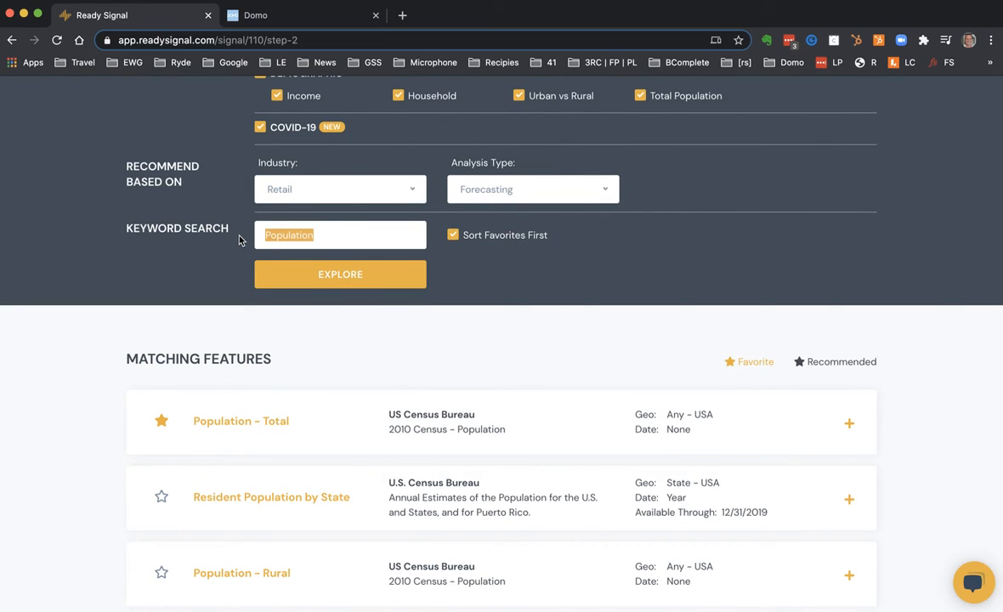
{"action": "type", "text": "Dispol"}
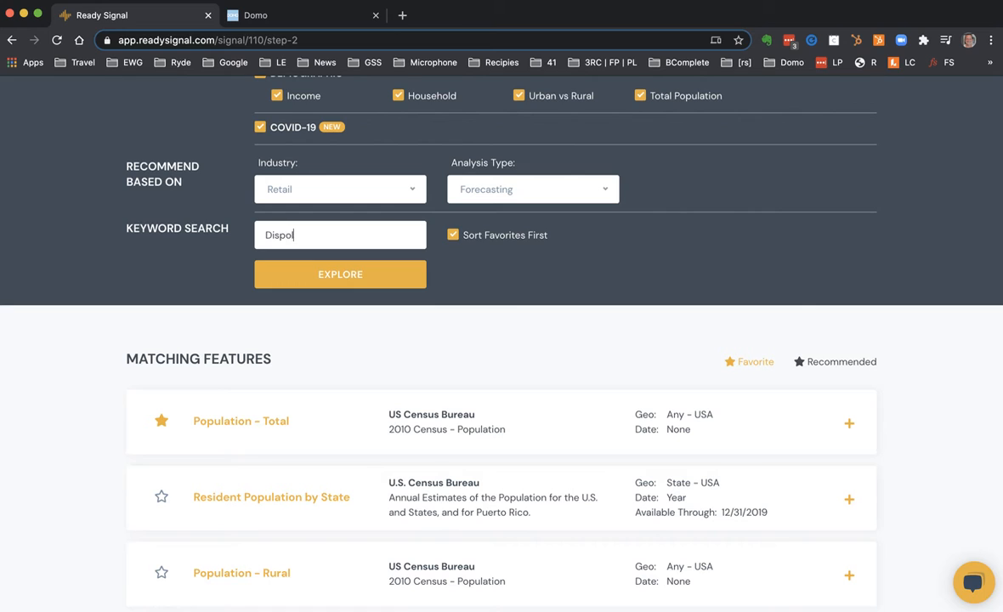
{"action": "key", "text": "BackSpace"}
{"action": "type", "text": "sable"}
{"action": "left_click", "coordinate": [293, 275]}
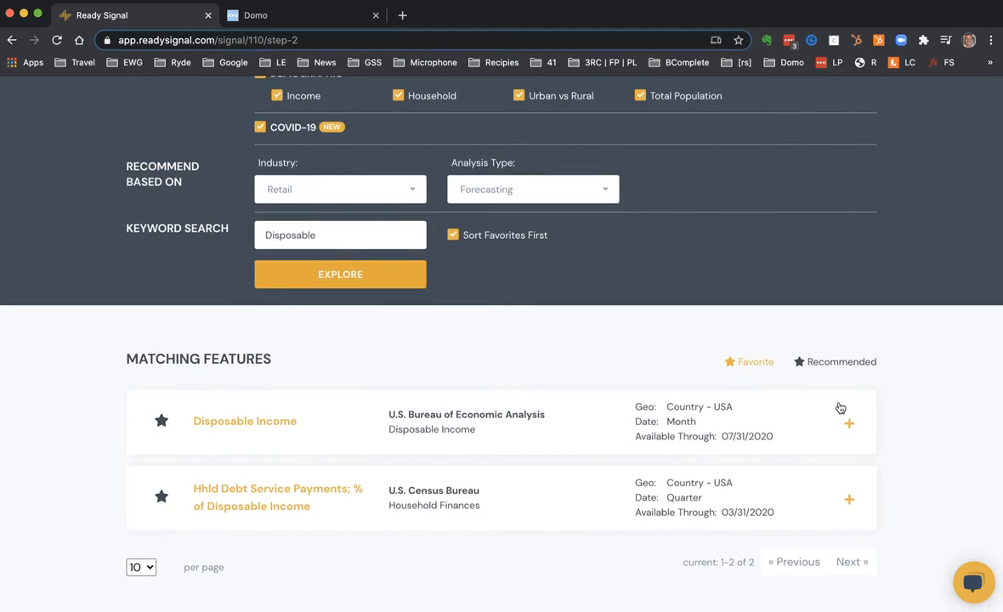
{"action": "left_click", "coordinate": [851, 424]}
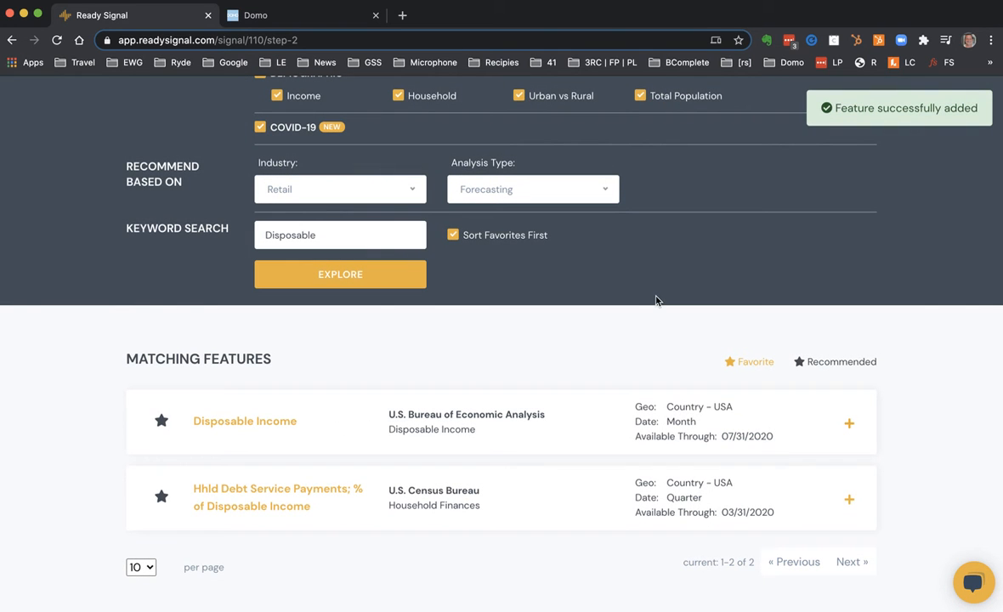
Search the features for "Per Capita" and add "Per Capita Personal Income by State" to the signal.
{"action": "double_click", "coordinate": [371, 237]}
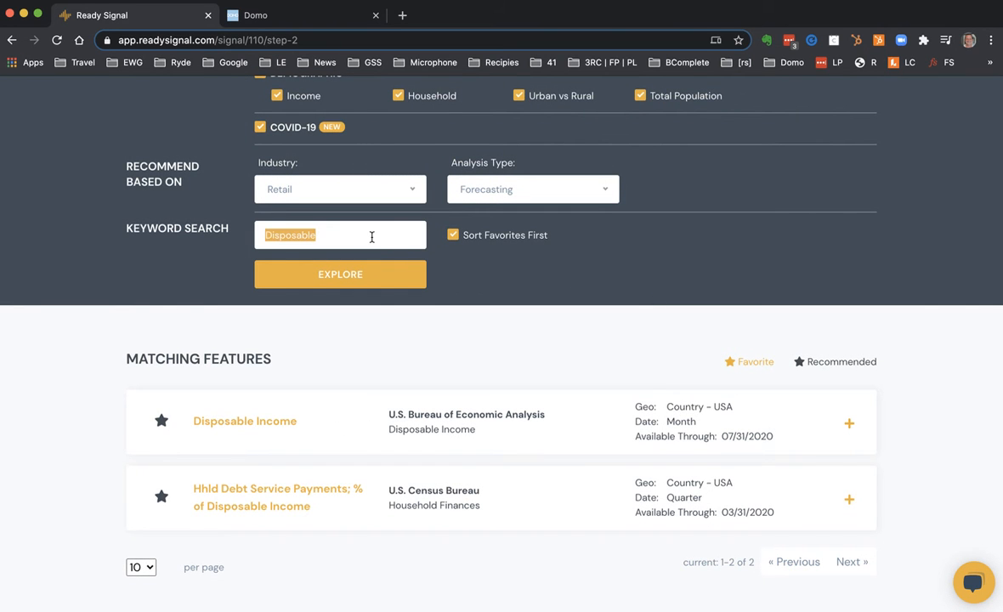
{"action": "type", "text": "Per "}
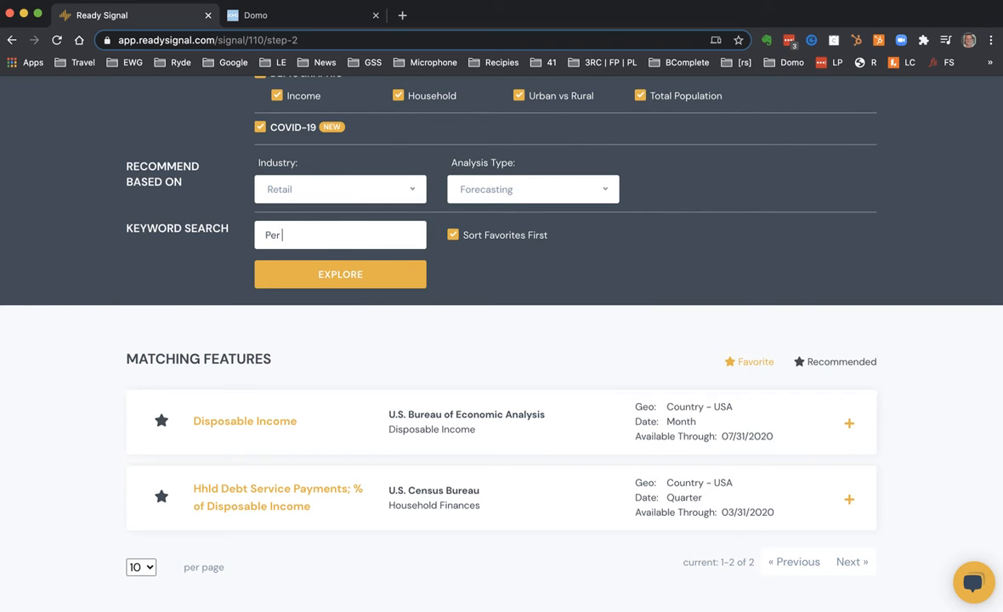
{"action": "type", "text": "Capita"}
{"action": "left_click", "coordinate": [320, 267]}
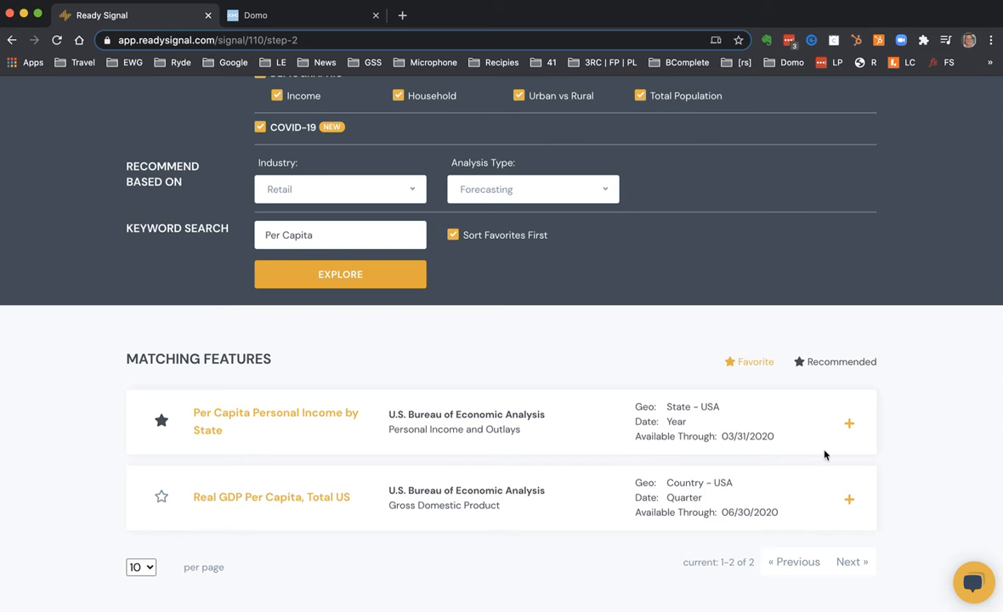
{"action": "left_click", "coordinate": [848, 423]}
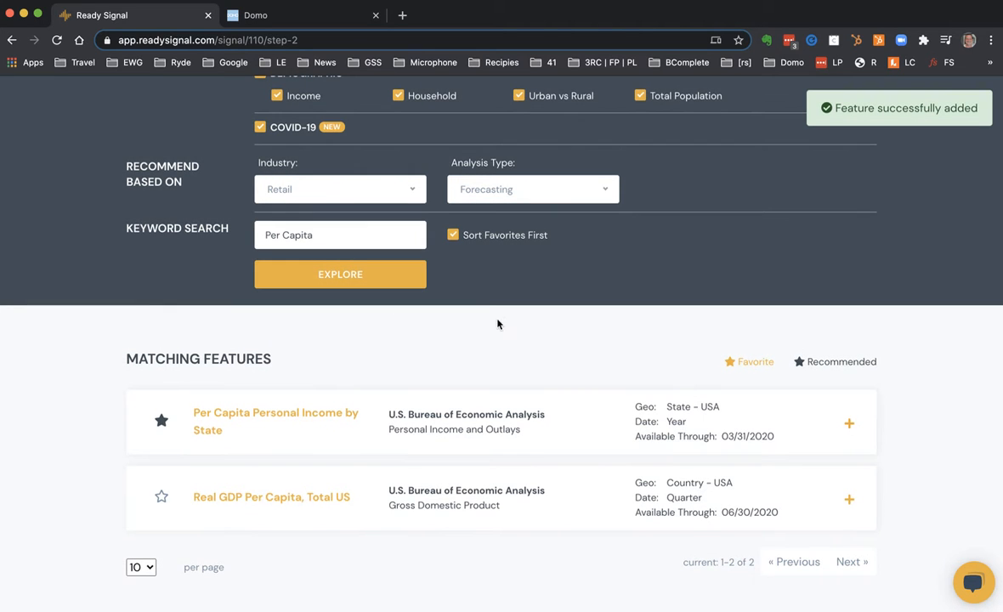
Search the features for "Unemployment" and add "Unemployment Claims by State" to the signal.
{"action": "left_click_drag", "start_coordinate": [383, 240], "coordinate": [255, 244]}
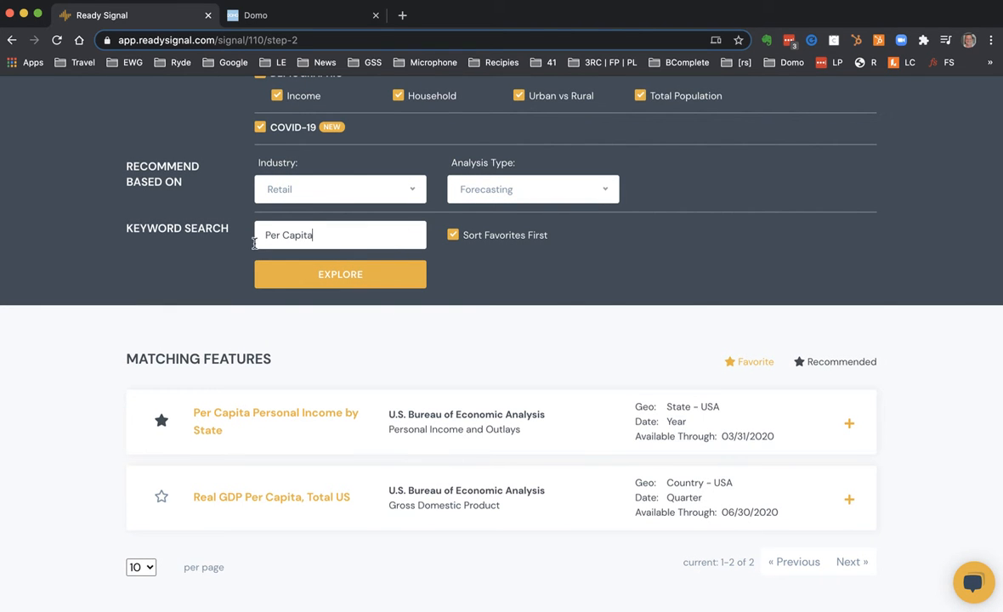
{"action": "key", "text": "BackSpace"}
{"action": "key", "text": "BackSpace"}
{"action": "key", "text": "BackSpace"}
{"action": "key", "text": "BackSpace"}
{"action": "key", "text": "BackSpace"}
{"action": "key", "text": "BackSpace"}
{"action": "key", "text": "BackSpace"}
{"action": "key", "text": "BackSpace"}
{"action": "key", "text": "BackSpace"}
{"action": "key", "text": "BackSpace"}
{"action": "type", "text": "Un"}
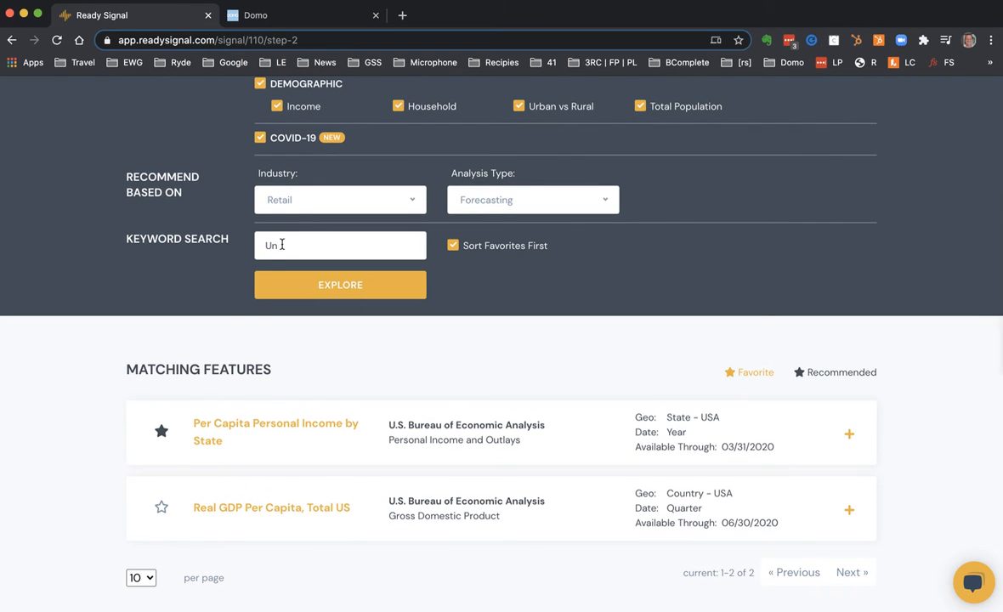
{"action": "left_click", "coordinate": [280, 246]}
{"action": "left_click", "coordinate": [283, 278]}
{"action": "left_click", "coordinate": [297, 296]}
{"action": "scroll", "coordinate": [467, 451], "scroll_direction": "down", "scroll_amount": 2}
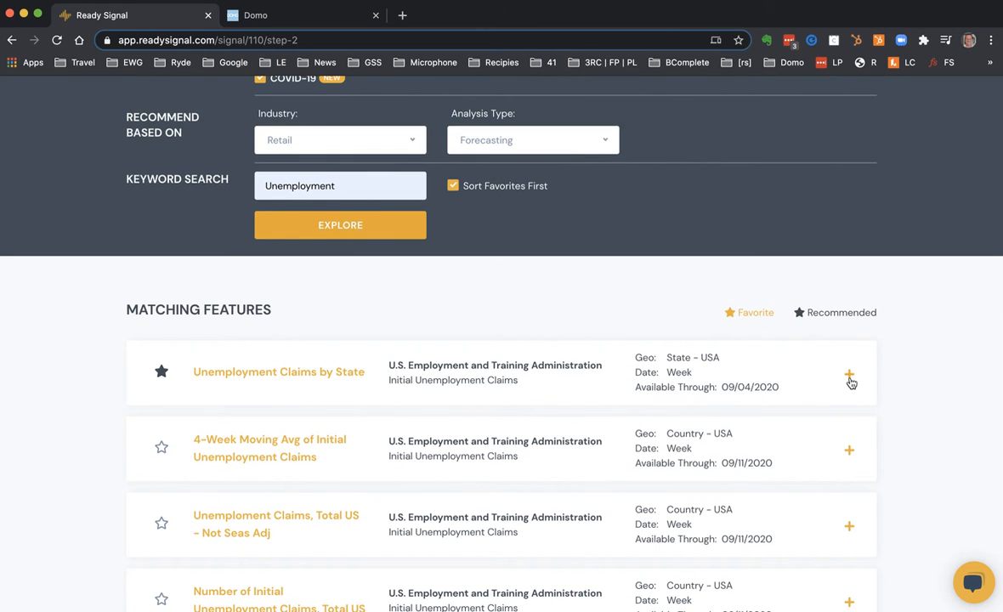
{"action": "left_click", "coordinate": [849, 374]}
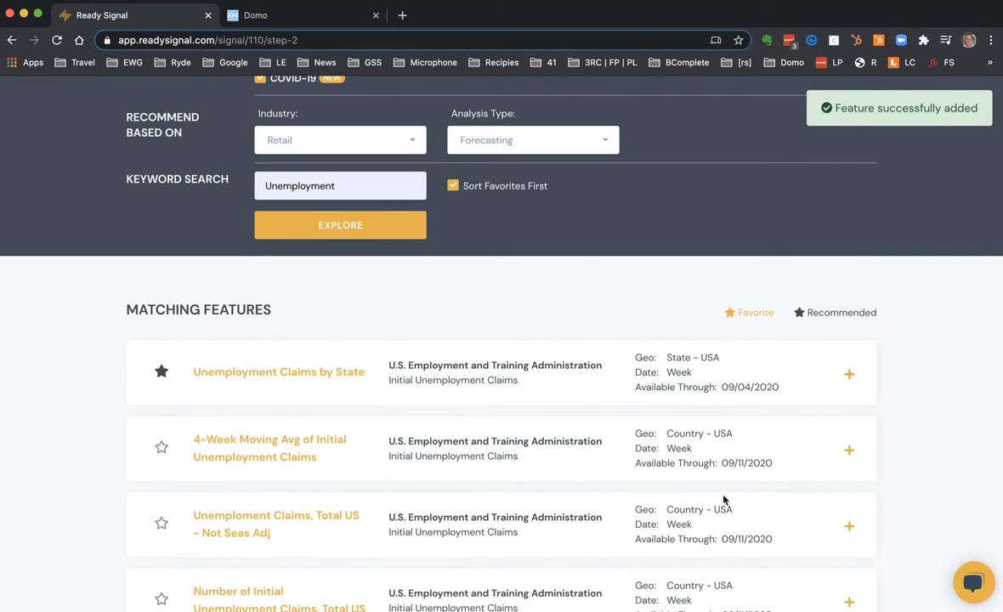
Add "Unemployment Rate US Civilians - Seas Adj" from the matching features to the signal.
{"action": "scroll", "coordinate": [724, 500], "scroll_direction": "down", "scroll_amount": 5}
{"action": "scroll", "coordinate": [724, 500], "scroll_direction": "down", "scroll_amount": 3}
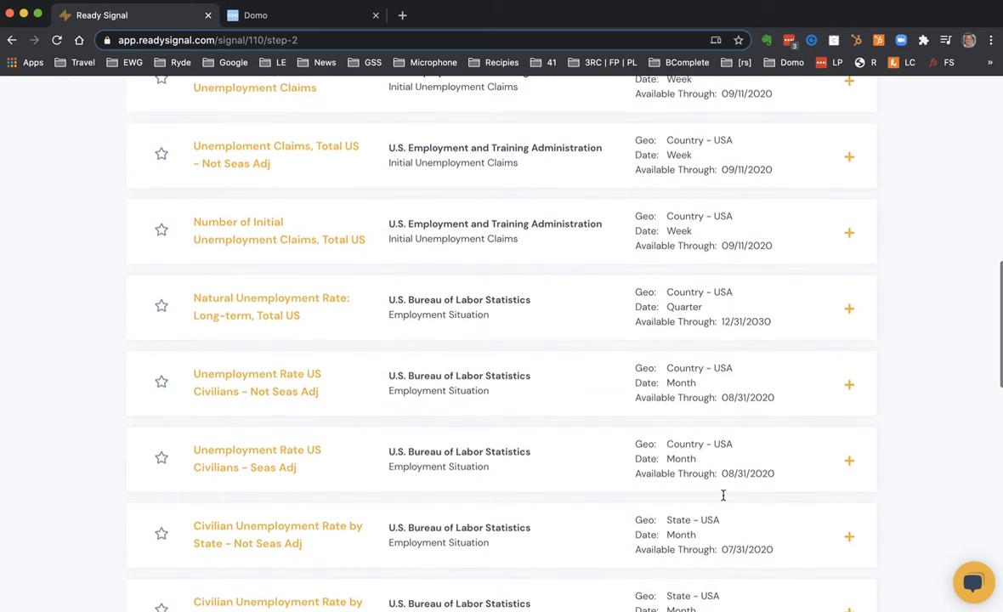
{"action": "scroll", "coordinate": [723, 495], "scroll_direction": "down", "scroll_amount": 1}
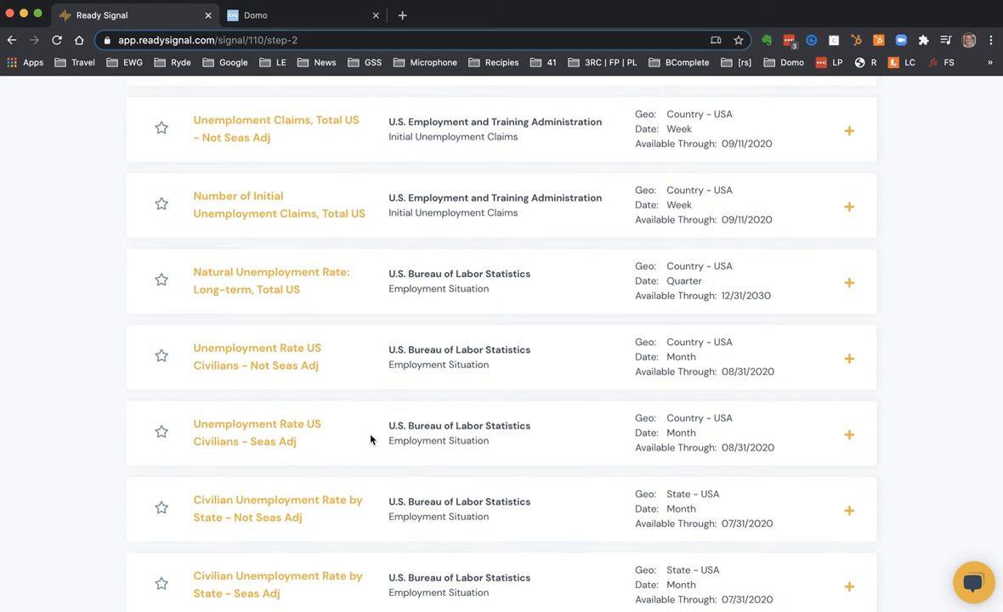
{"action": "left_click", "coordinate": [849, 435]}
Search the features for "s&P" and add "S&P 500" to the signal.
{"action": "scroll", "coordinate": [537, 317], "scroll_direction": "up", "scroll_amount": 5}
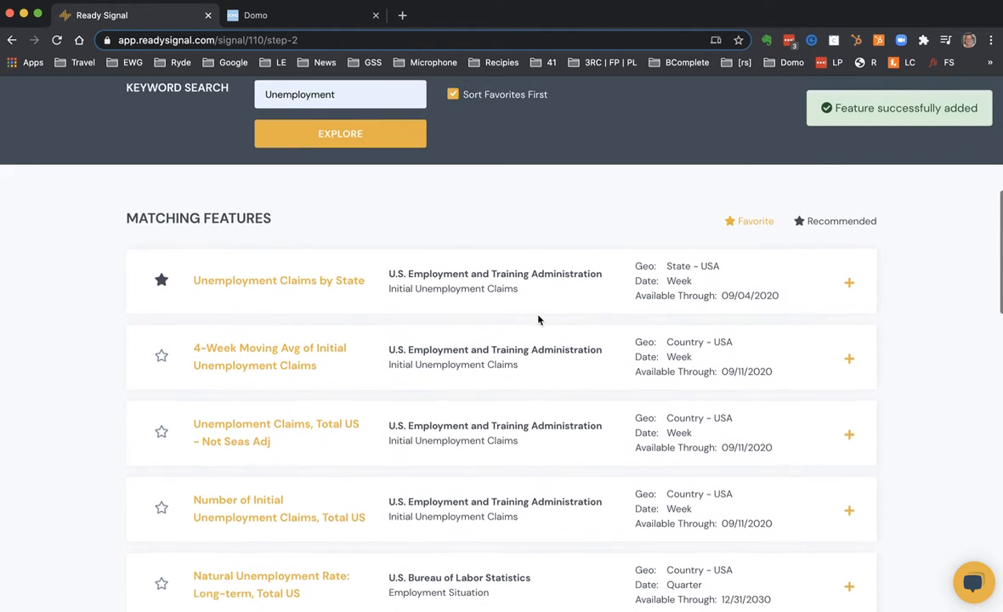
{"action": "scroll", "coordinate": [537, 319], "scroll_direction": "up", "scroll_amount": 3}
{"action": "double_click", "coordinate": [367, 193]}
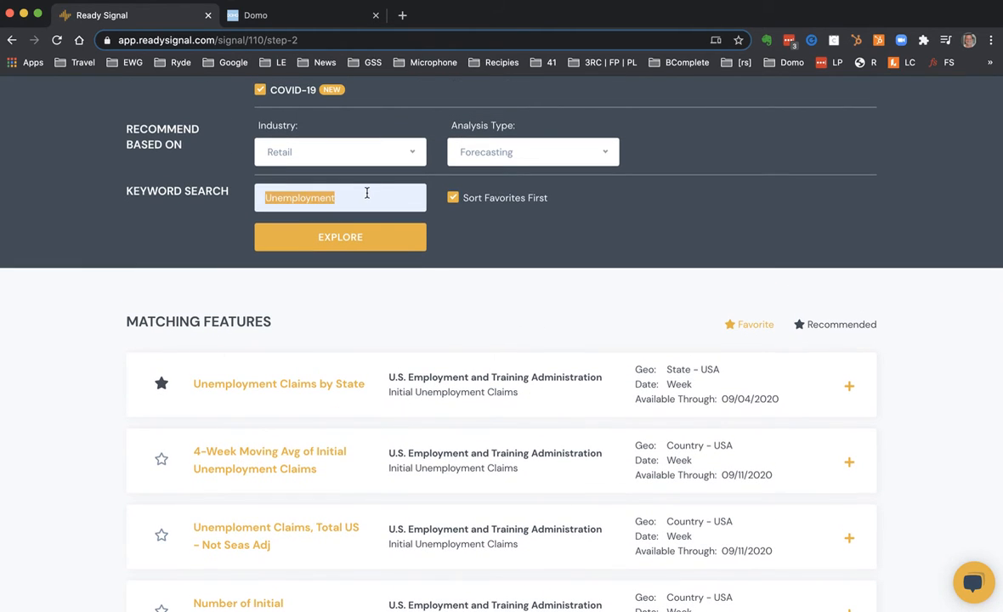
{"action": "type", "text": "s&"}
{"action": "left_click", "coordinate": [321, 231]}
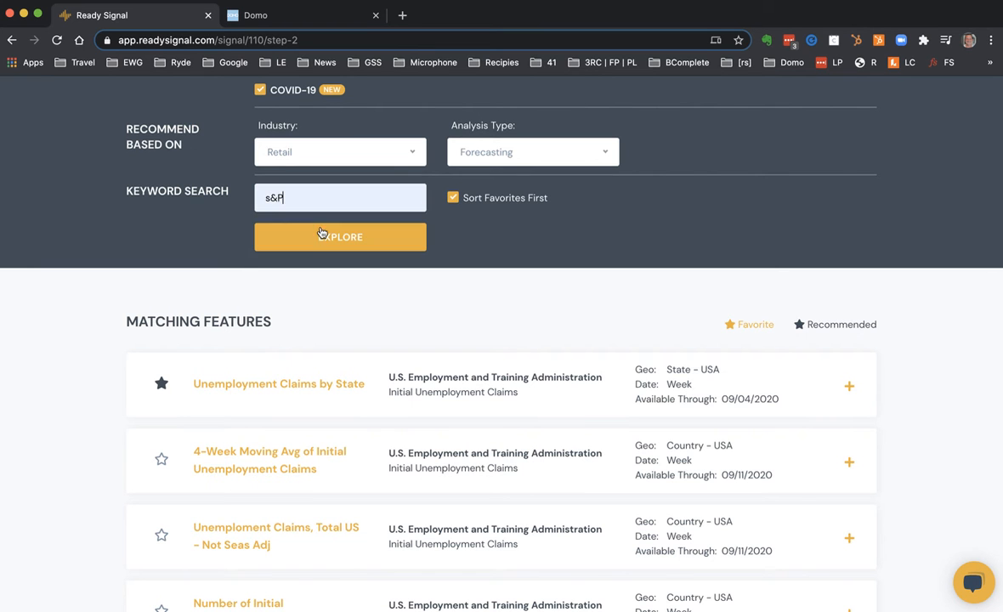
{"action": "left_click", "coordinate": [323, 235]}
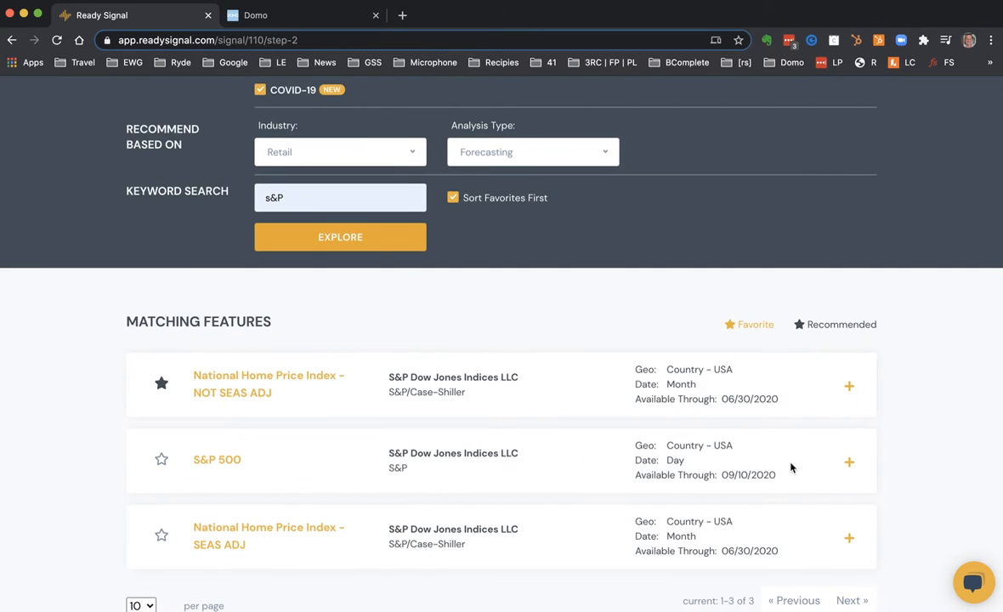
{"action": "left_click", "coordinate": [848, 463]}
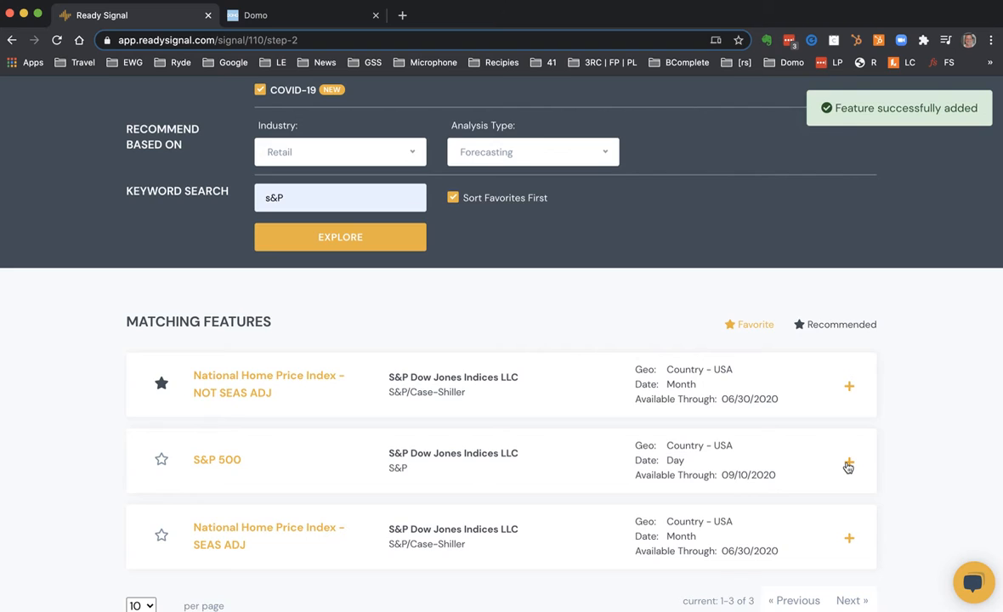
Check the selected features, set the recommended DS treatments to Yes and finish creating the signal.
{"action": "scroll", "coordinate": [847, 466], "scroll_direction": "down", "scroll_amount": 6}
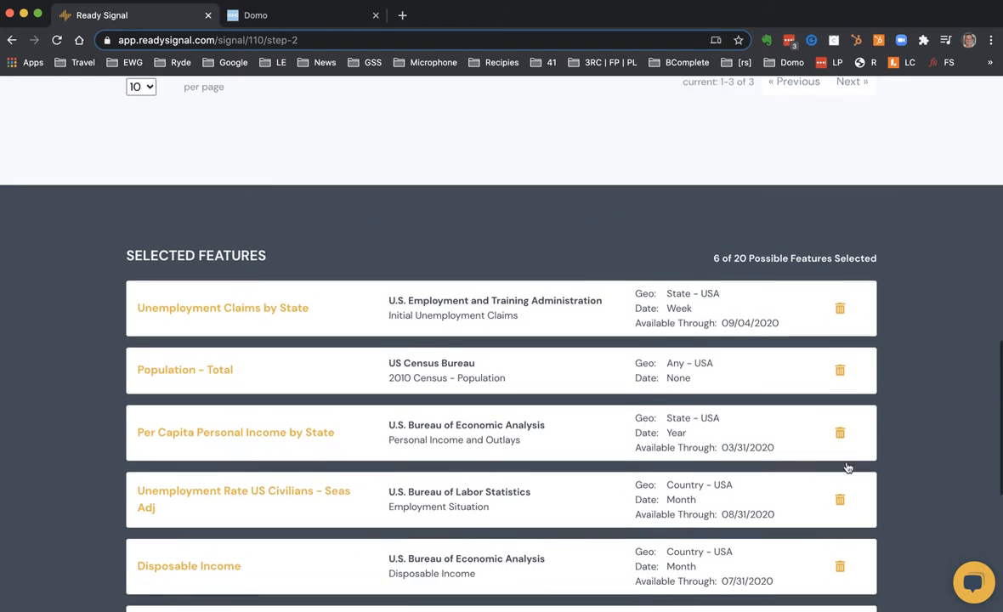
{"action": "scroll", "coordinate": [848, 466], "scroll_direction": "down", "scroll_amount": 2}
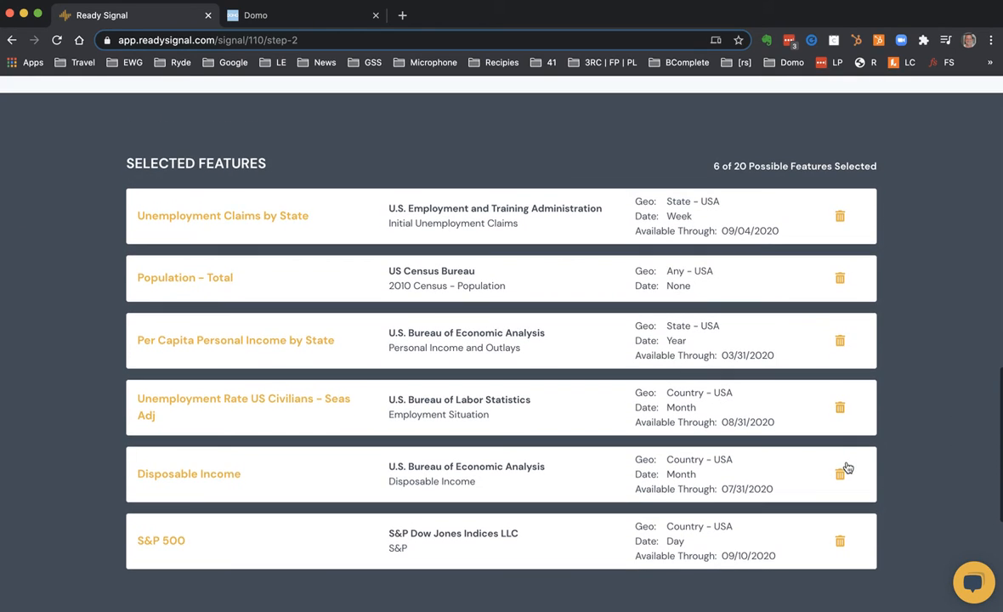
{"action": "scroll", "coordinate": [663, 481], "scroll_direction": "down", "scroll_amount": 5}
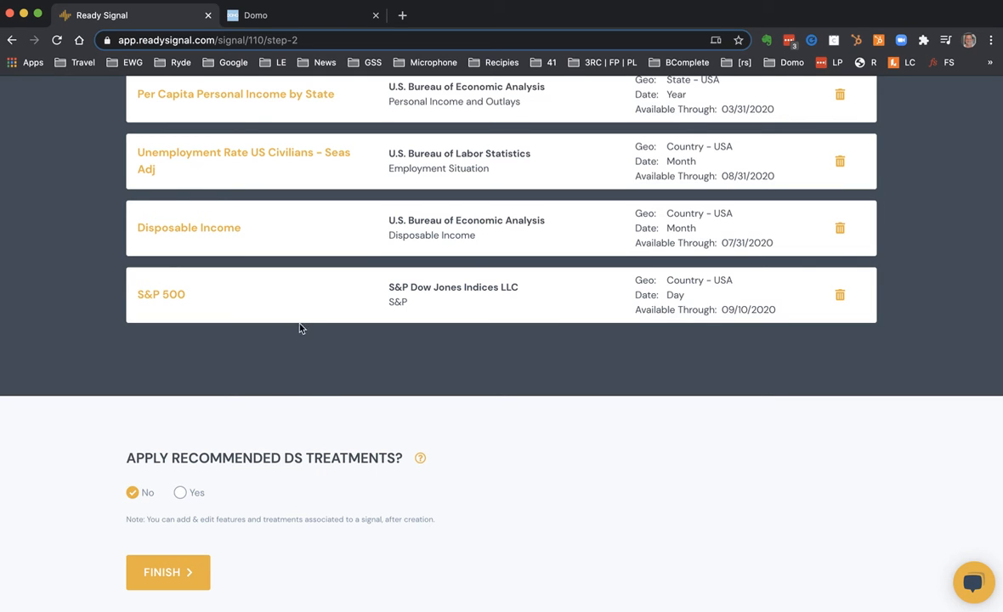
{"action": "left_click", "coordinate": [180, 492]}
{"action": "left_click", "coordinate": [169, 573]}
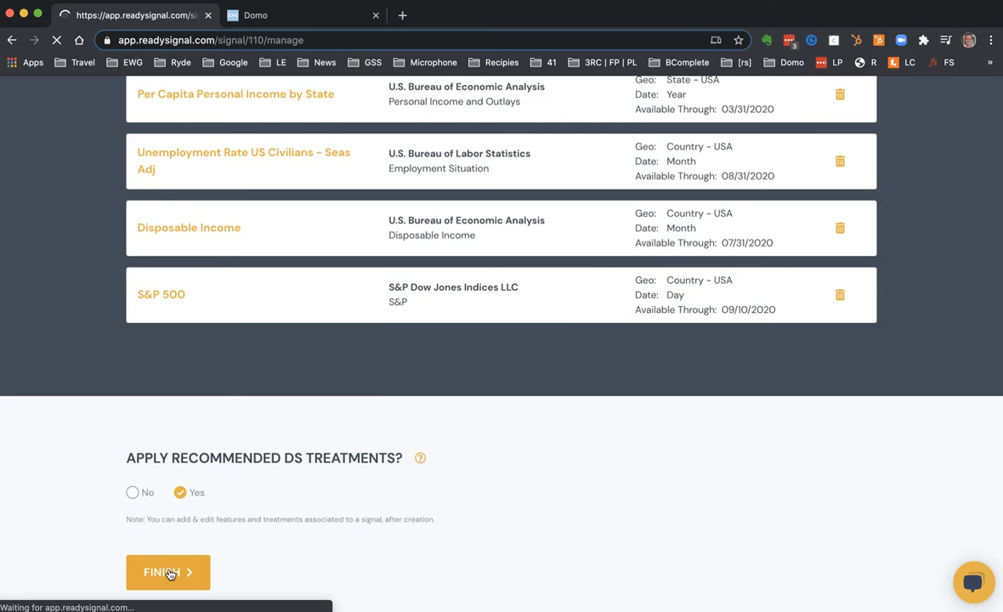
Examine the transforms and treatments applied to the selected features, and save and process the signal.
{"action": "scroll", "coordinate": [476, 517], "scroll_direction": "down", "scroll_amount": 2}
{"action": "scroll", "coordinate": [476, 517], "scroll_direction": "down", "scroll_amount": 4}
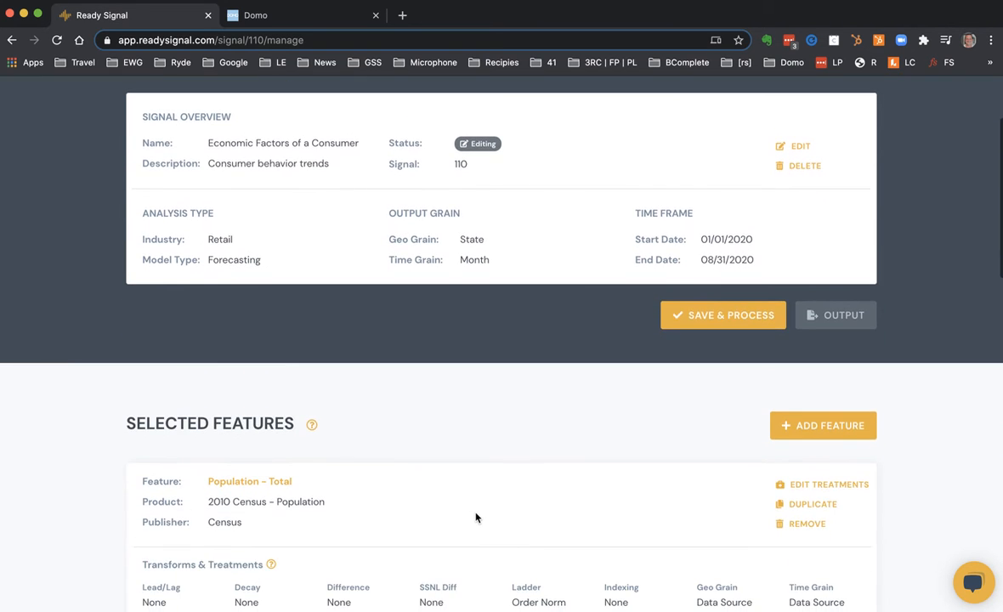
{"action": "scroll", "coordinate": [476, 517], "scroll_direction": "down", "scroll_amount": 2}
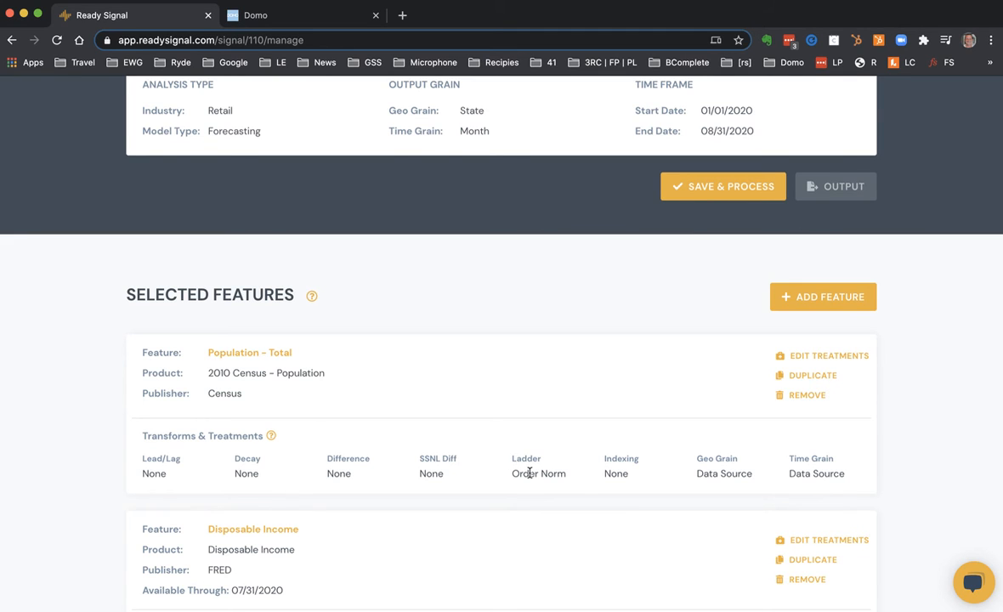
{"action": "scroll", "coordinate": [528, 473], "scroll_direction": "down", "scroll_amount": 5}
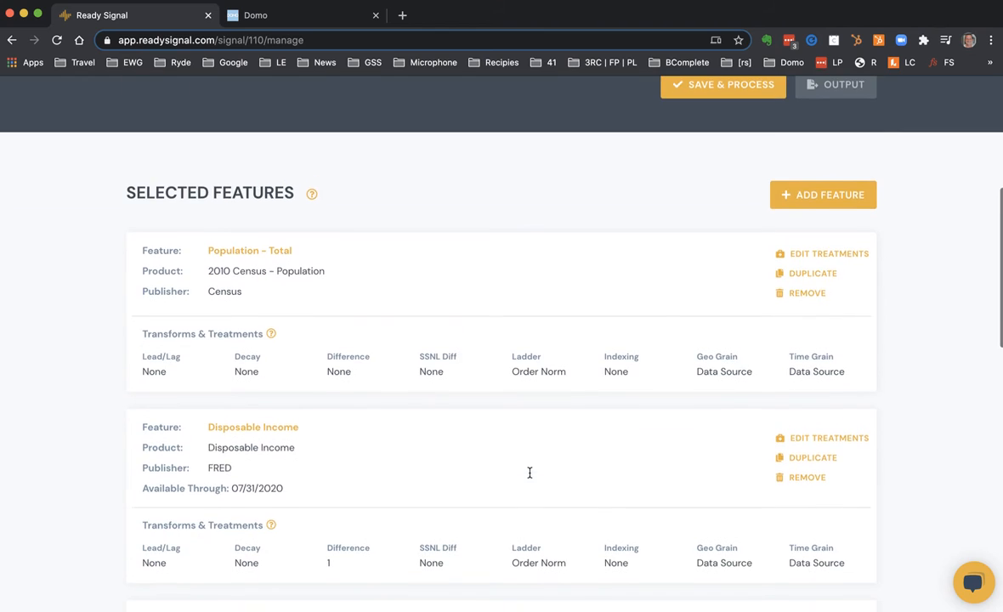
{"action": "scroll", "coordinate": [529, 473], "scroll_direction": "up", "scroll_amount": 1}
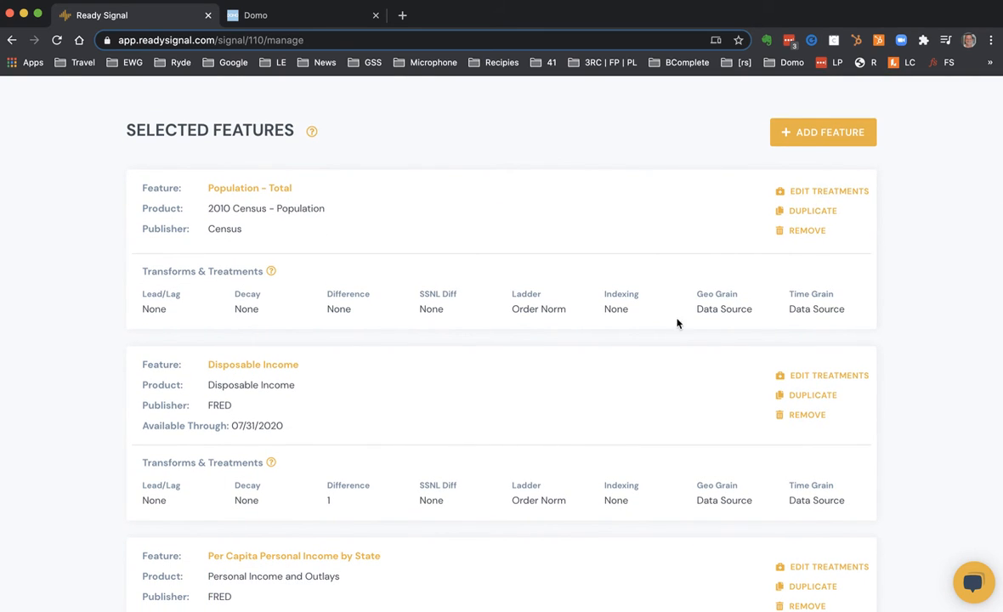
{"action": "scroll", "coordinate": [674, 337], "scroll_direction": "down", "scroll_amount": 1}
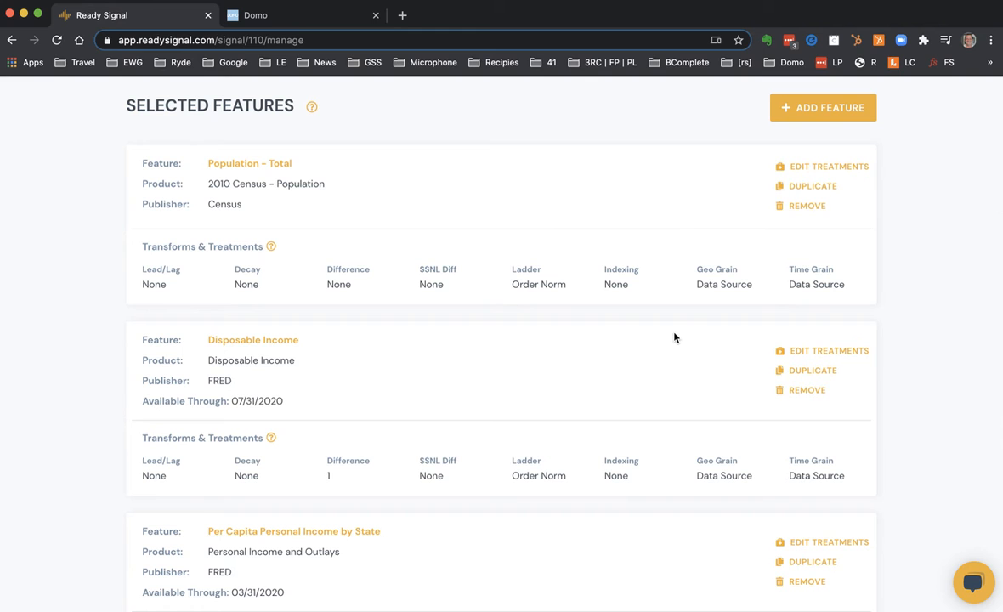
{"action": "scroll", "coordinate": [674, 338], "scroll_direction": "up", "scroll_amount": 5}
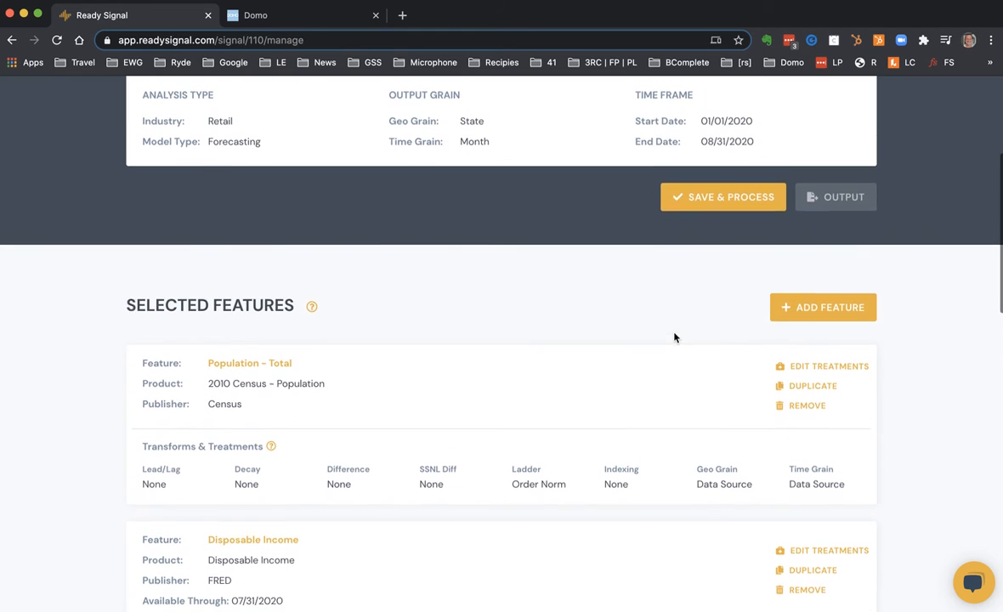
{"action": "left_click", "coordinate": [725, 201]}
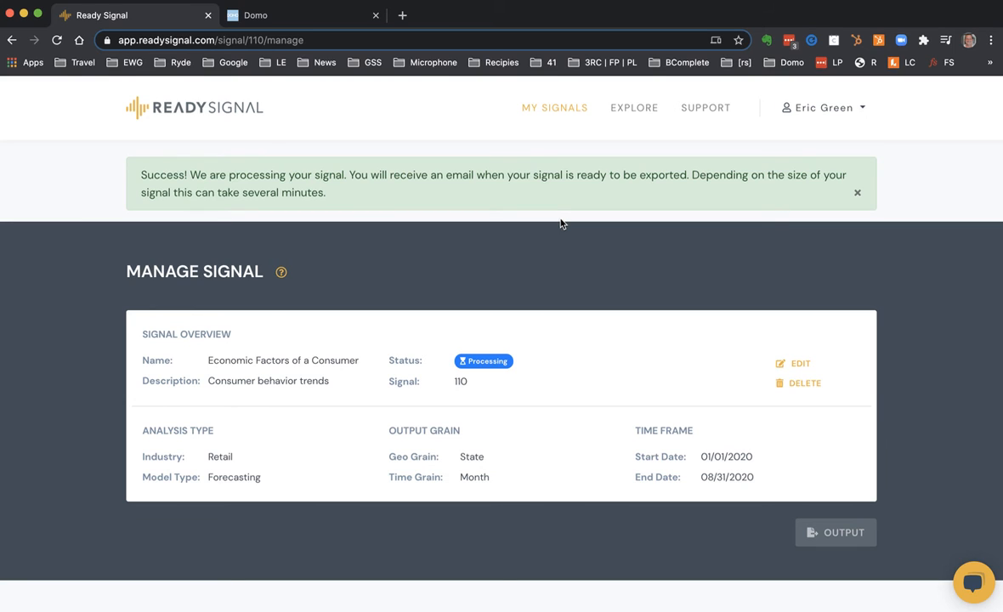
Reload the signal's page to check its processing status.
{"action": "key", "text": "super+r"}
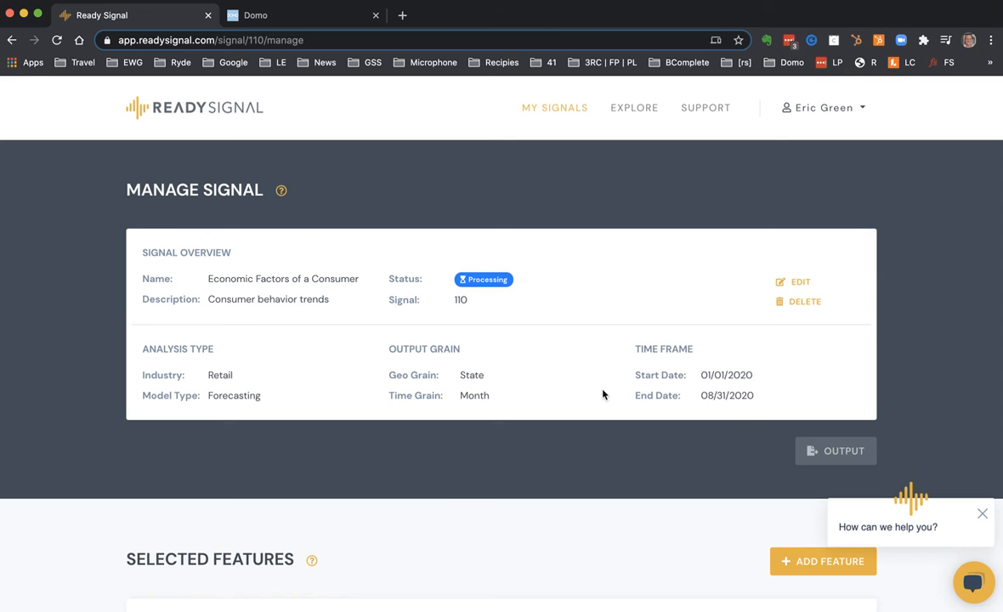
{"action": "mouse_move", "coordinate": [645, 605]}
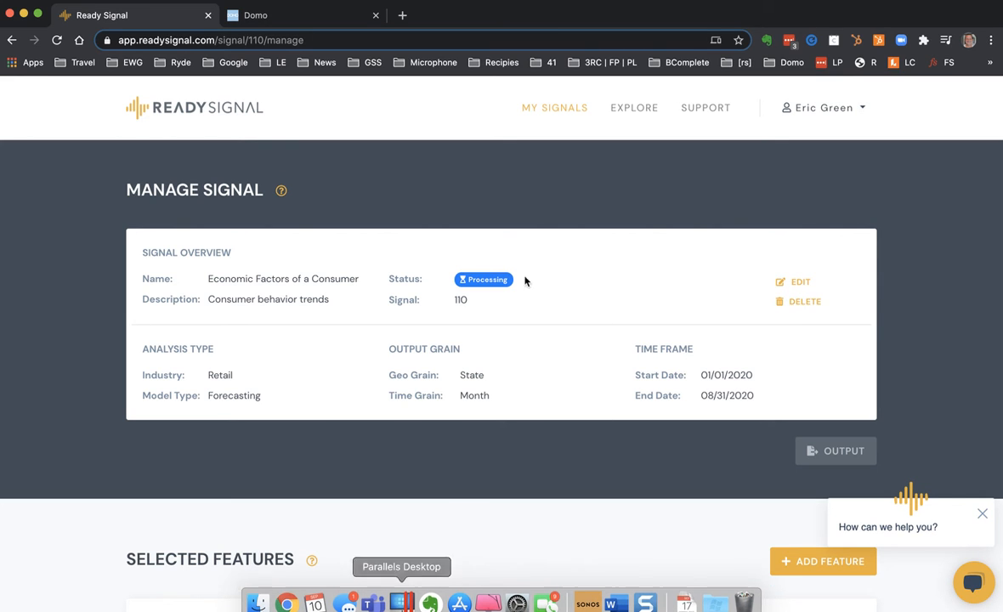
{"action": "key", "text": "super+Tab"}
{"action": "key", "text": "super+Tab"}
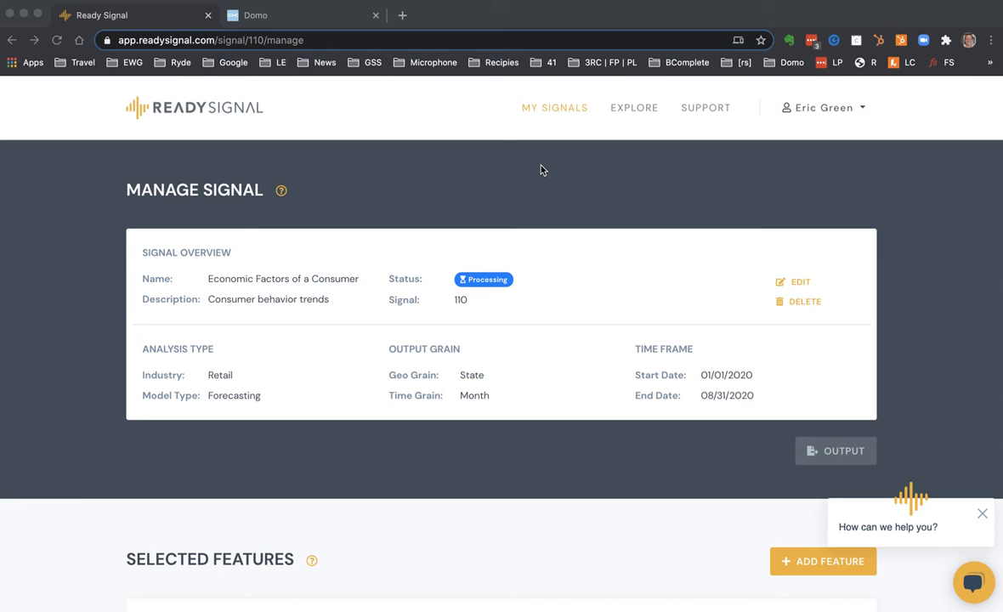
Go to the list of signals, manage "Signal 2.12" and show its output options.
{"action": "left_click", "coordinate": [553, 109]}
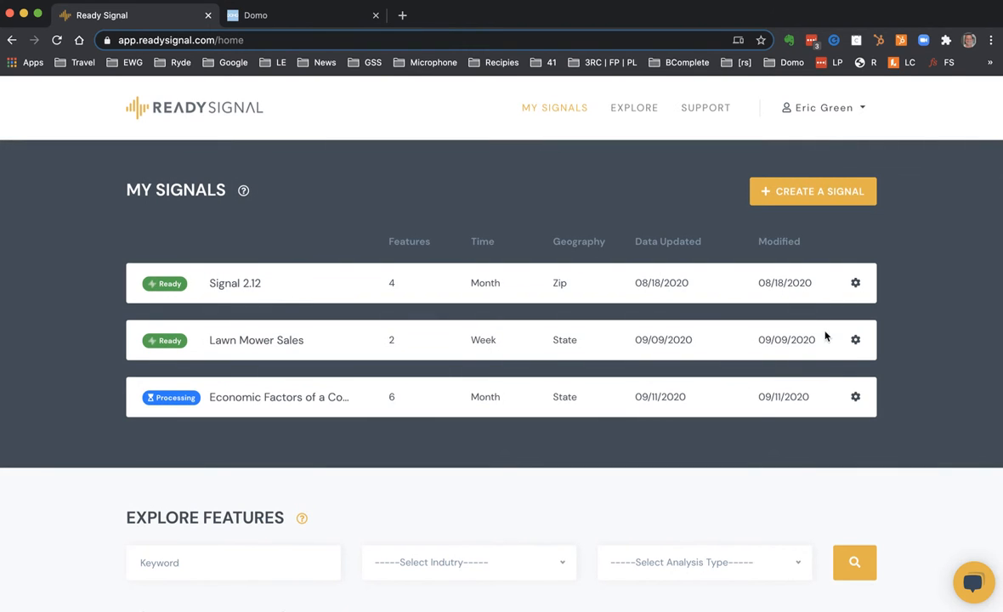
{"action": "left_click", "coordinate": [856, 283]}
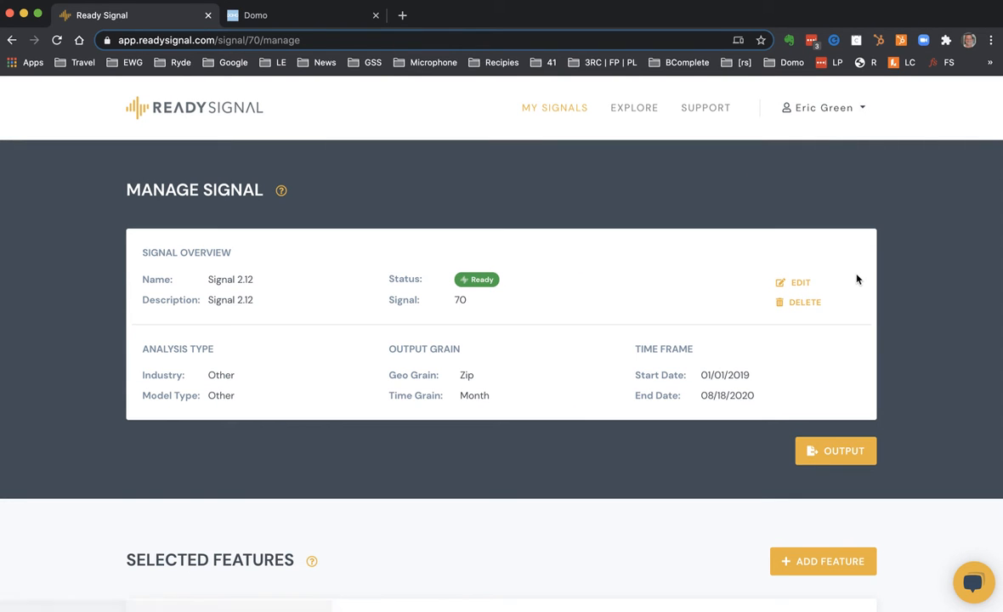
{"action": "left_click", "coordinate": [844, 452]}
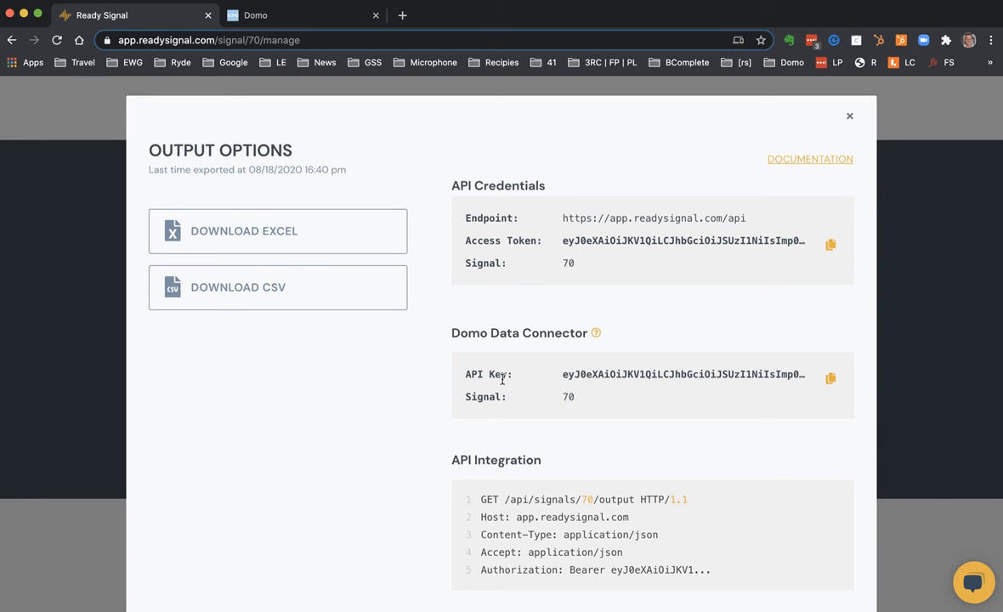
Download the output of Signal 2.12 as an Excel file, look at its data in Excel and return to the browser.
{"action": "left_click", "coordinate": [266, 234]}
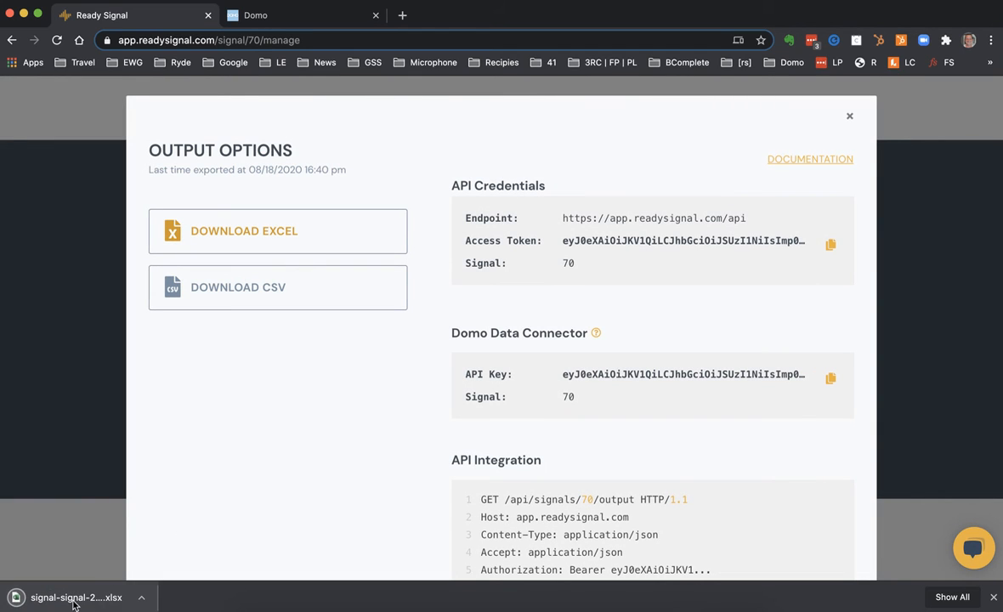
{"action": "left_click", "coordinate": [74, 598]}
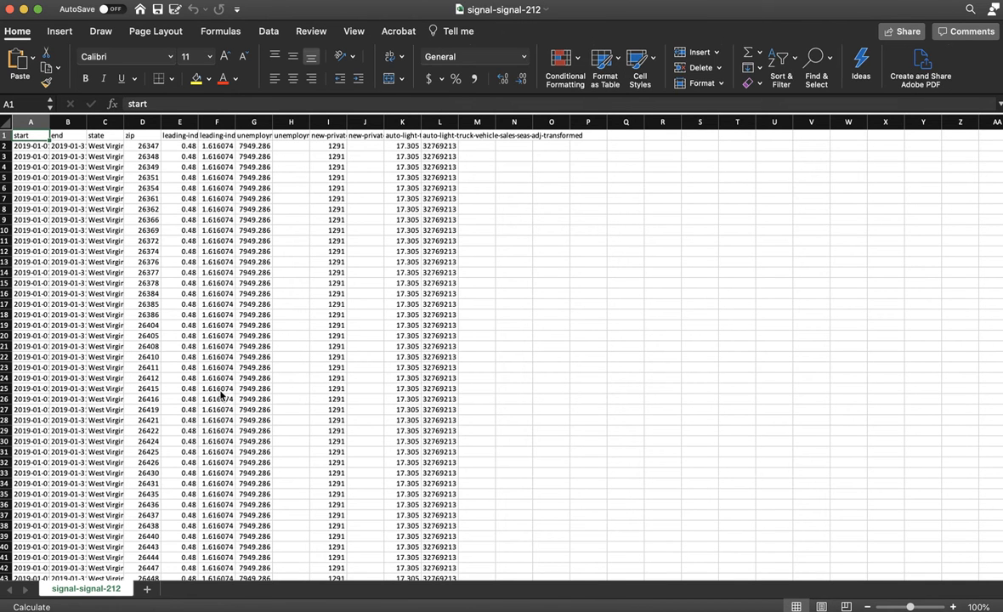
{"action": "key", "text": "super+Tab"}
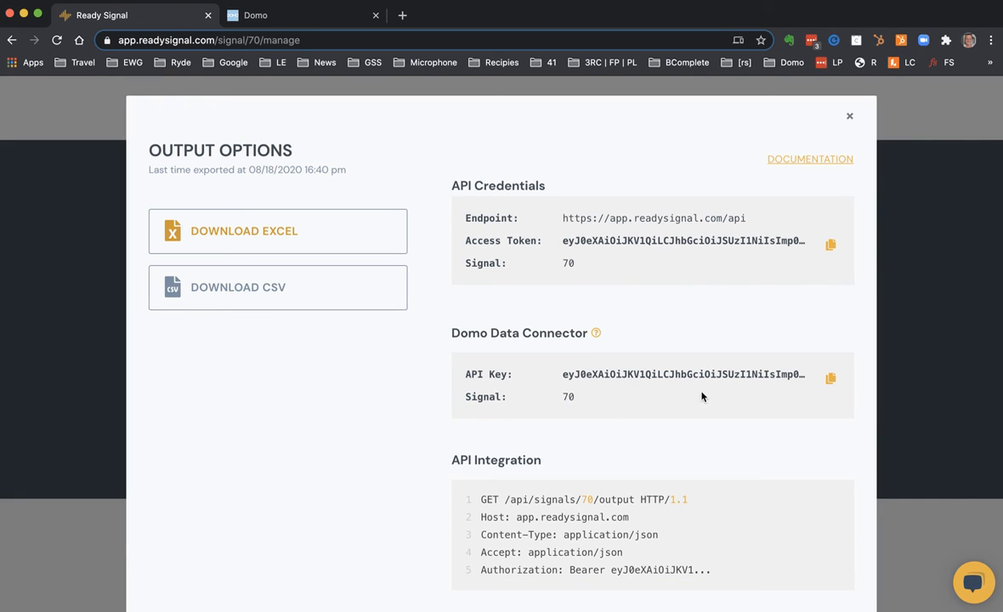
Copy the API key for the Domo Data Connector, switch to Domo and go to its Appstore.
{"action": "left_click", "coordinate": [831, 381]}
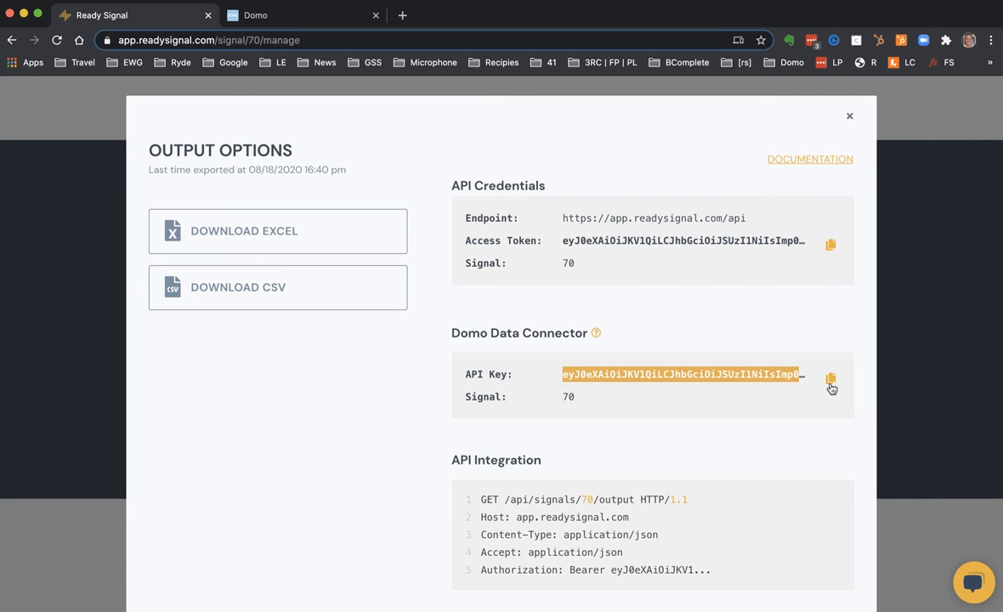
{"action": "left_click", "coordinate": [276, 23]}
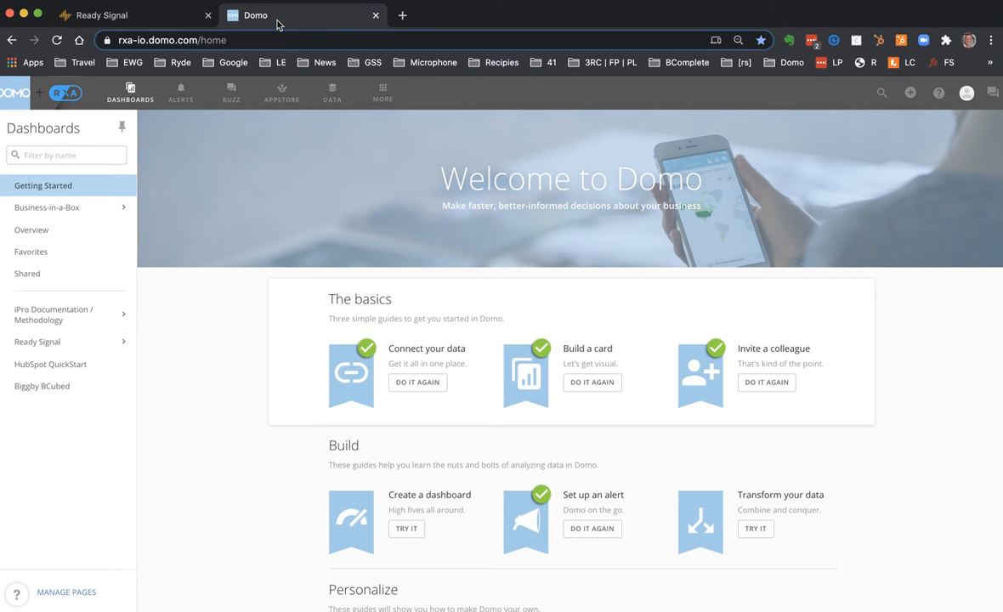
{"action": "left_click", "coordinate": [286, 90]}
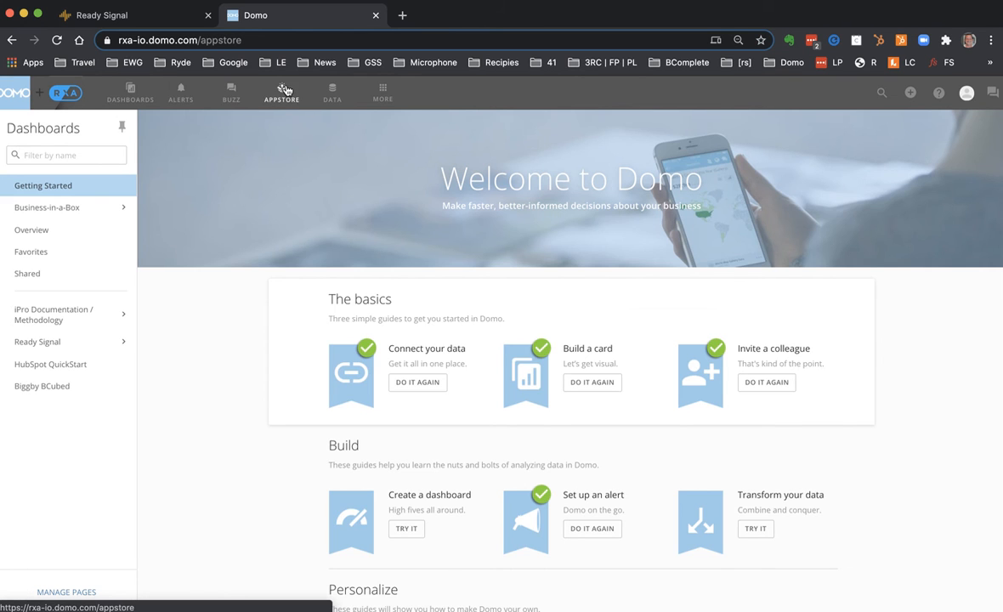
Search the Appstore for "ready signal" and start getting data with the Ready Signal third-party connector.
{"action": "type", "text": "r"}
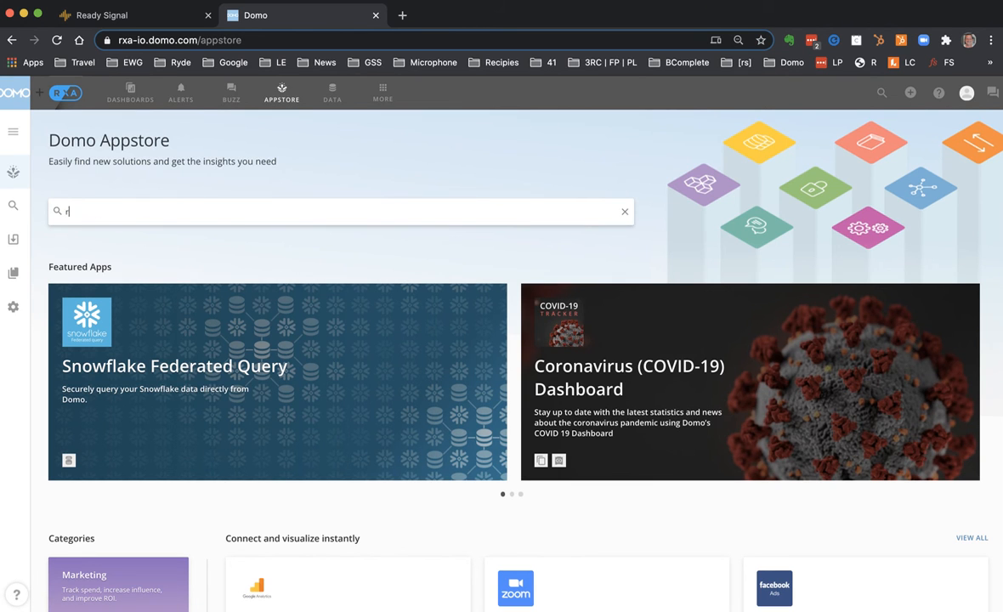
{"action": "type", "text": "eady signal"}
{"action": "key", "text": "Return"}
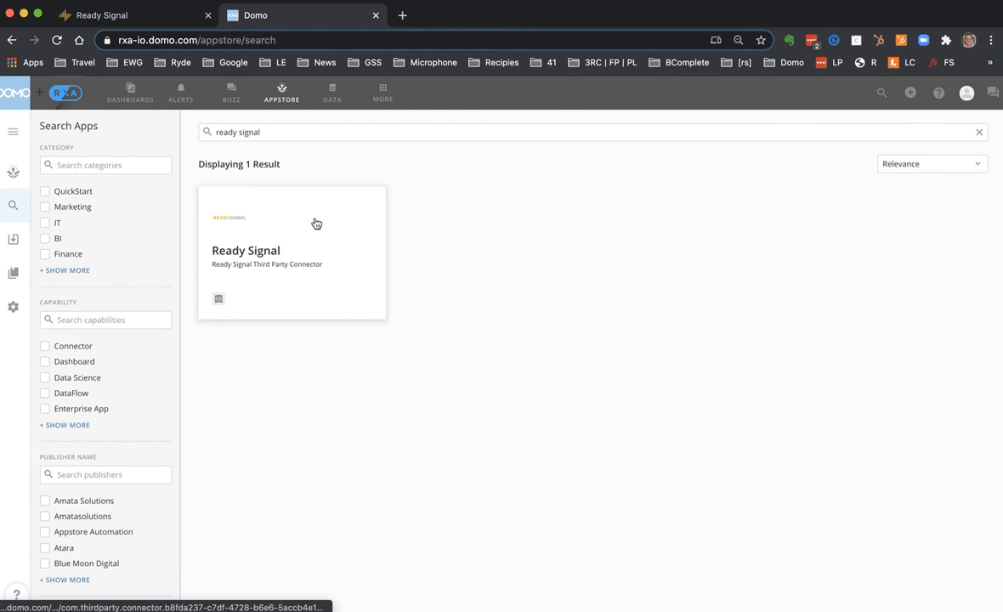
{"action": "left_click", "coordinate": [316, 224]}
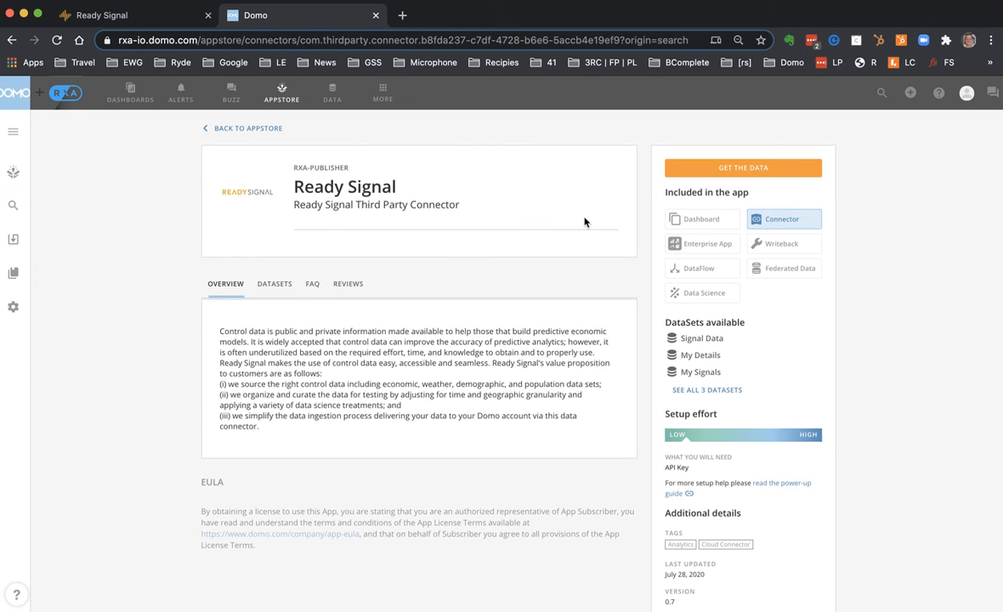
{"action": "left_click", "coordinate": [714, 169]}
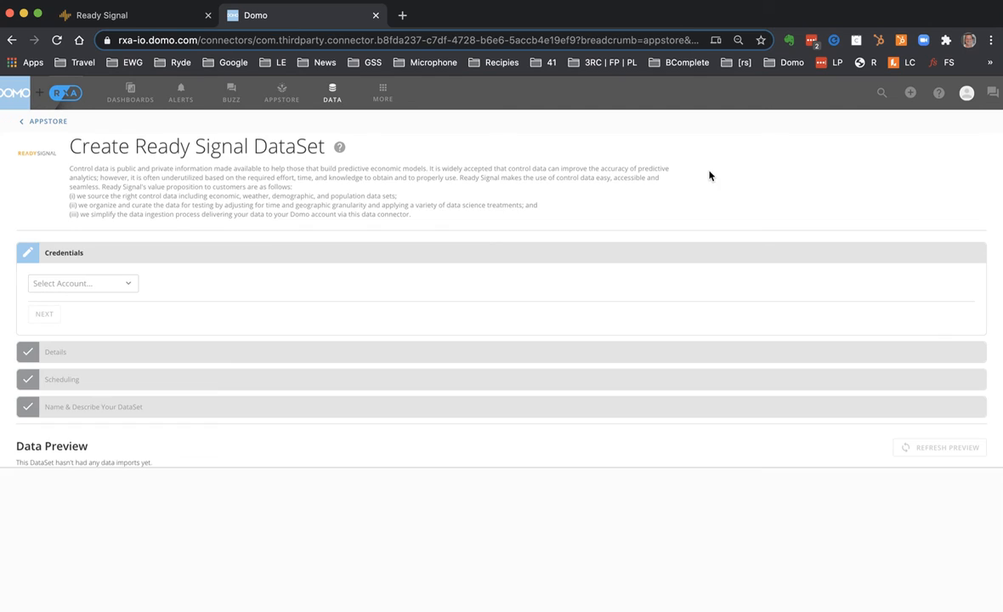
Add a new Ready Signal account to the dataset's credentials, paste the copied API key and connect it.
{"action": "left_click", "coordinate": [85, 283]}
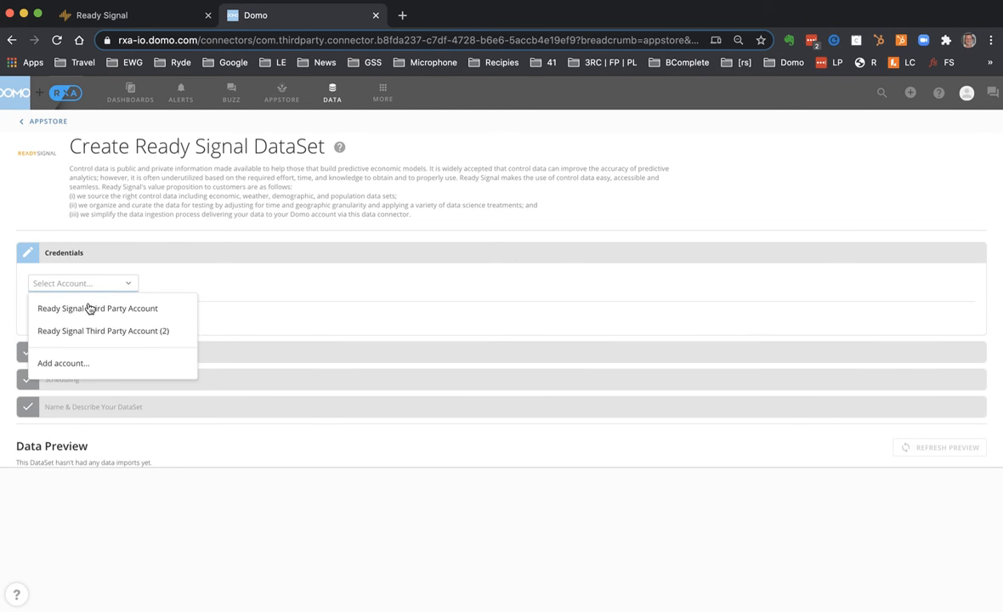
{"action": "left_click", "coordinate": [73, 364]}
{"action": "left_click", "coordinate": [92, 334]}
{"action": "key", "text": "super+v"}
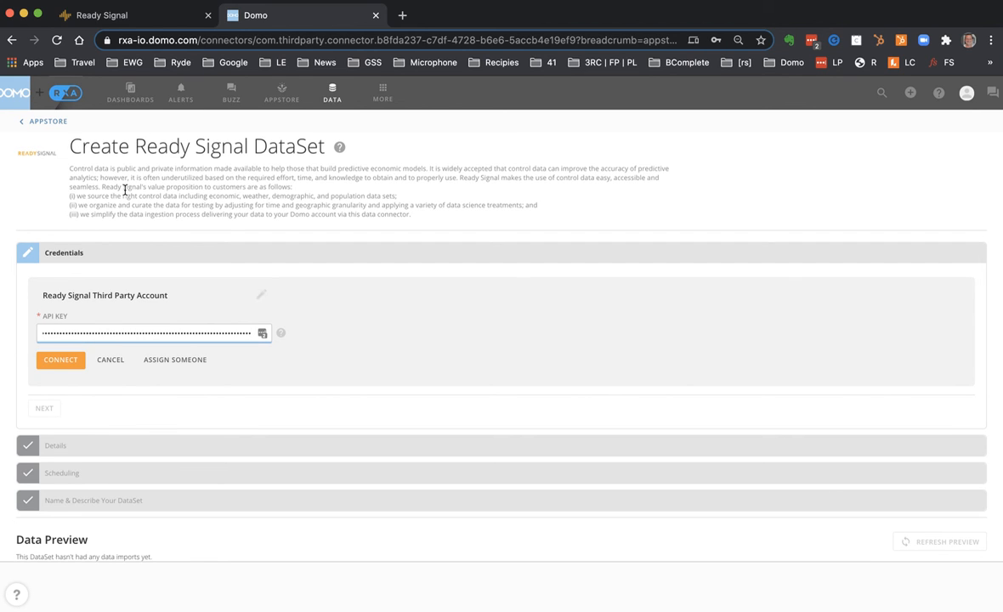
{"action": "left_click", "coordinate": [147, 15]}
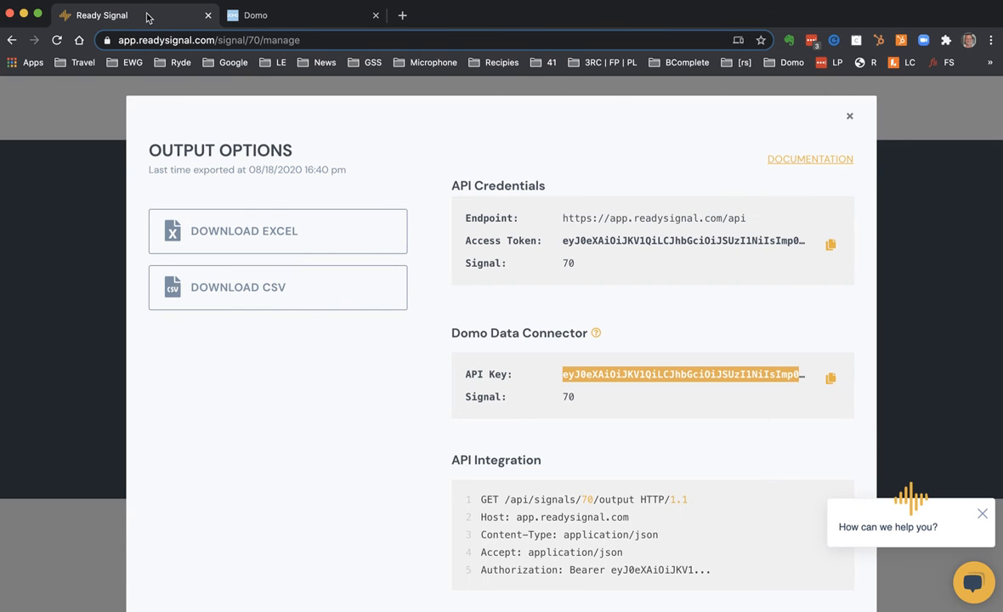
{"action": "left_click", "coordinate": [225, 15]}
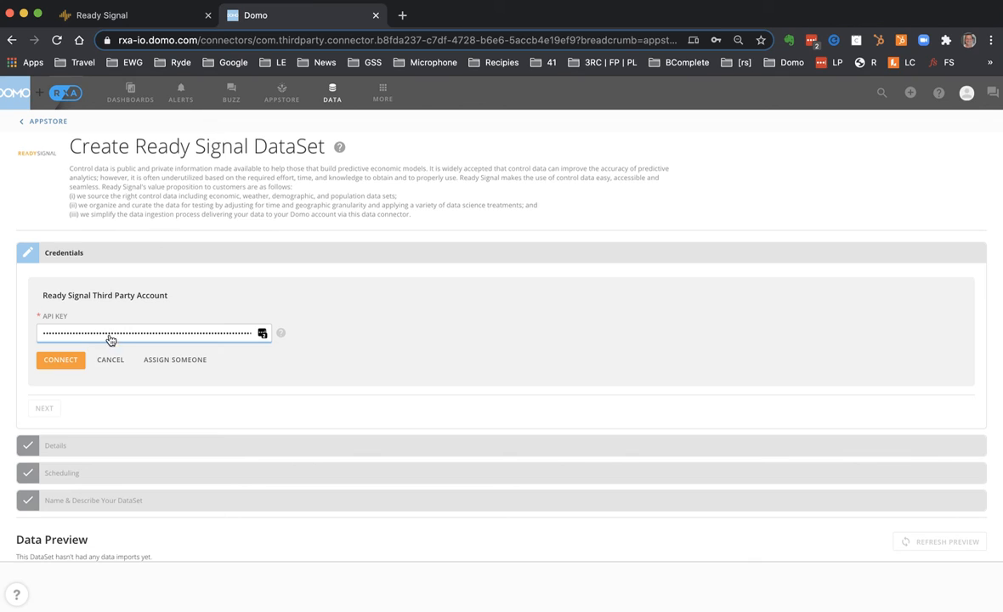
{"action": "left_click", "coordinate": [61, 359]}
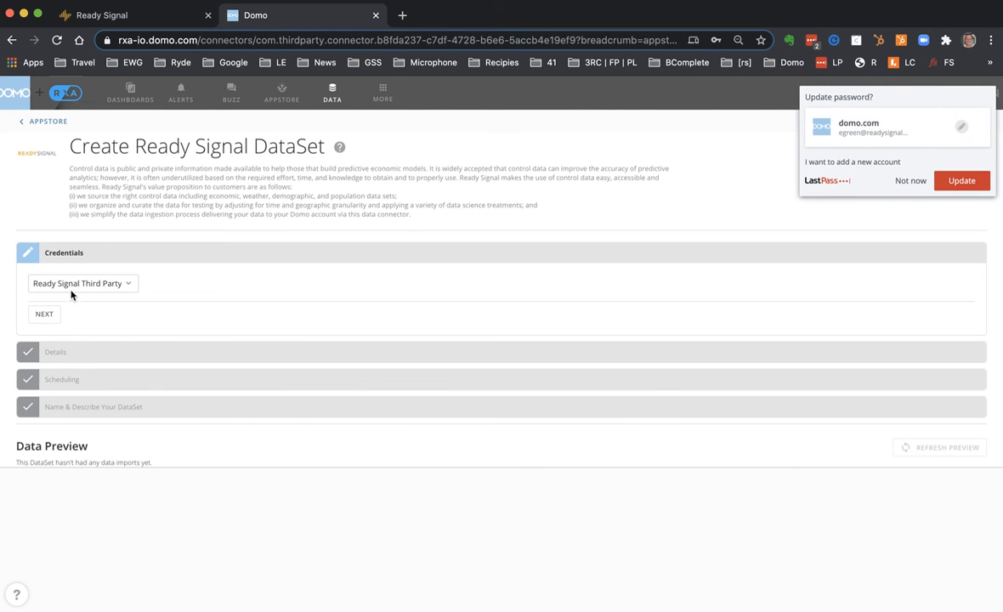
Choose the Ready Signal third-party account for the dataset and enter signal ID 70 for the Signal Data report.
{"action": "left_click", "coordinate": [73, 286]}
{"action": "left_click", "coordinate": [70, 352]}
{"action": "left_click", "coordinate": [49, 321]}
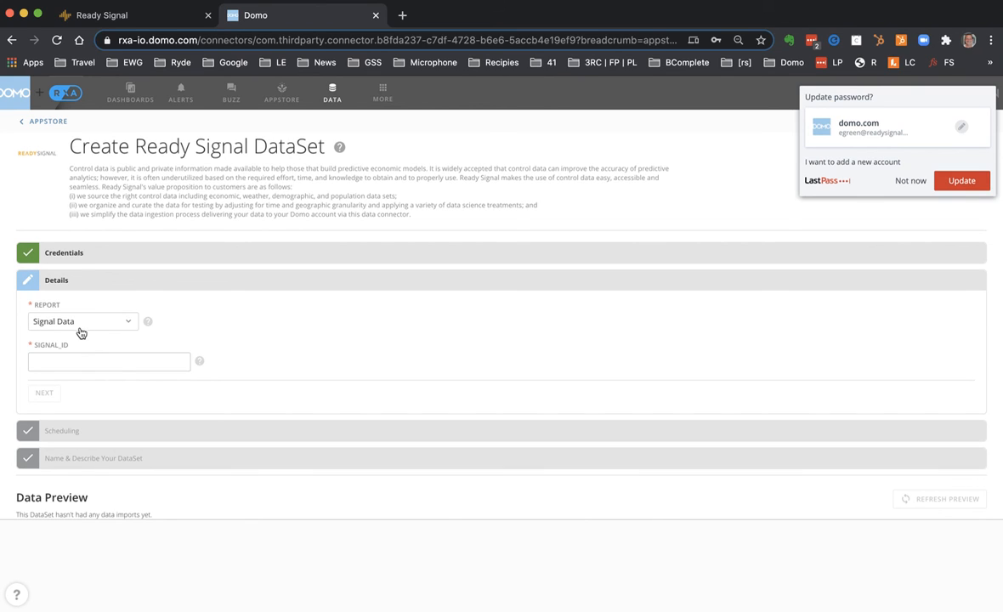
{"action": "left_click", "coordinate": [67, 365]}
{"action": "type", "text": "70"}
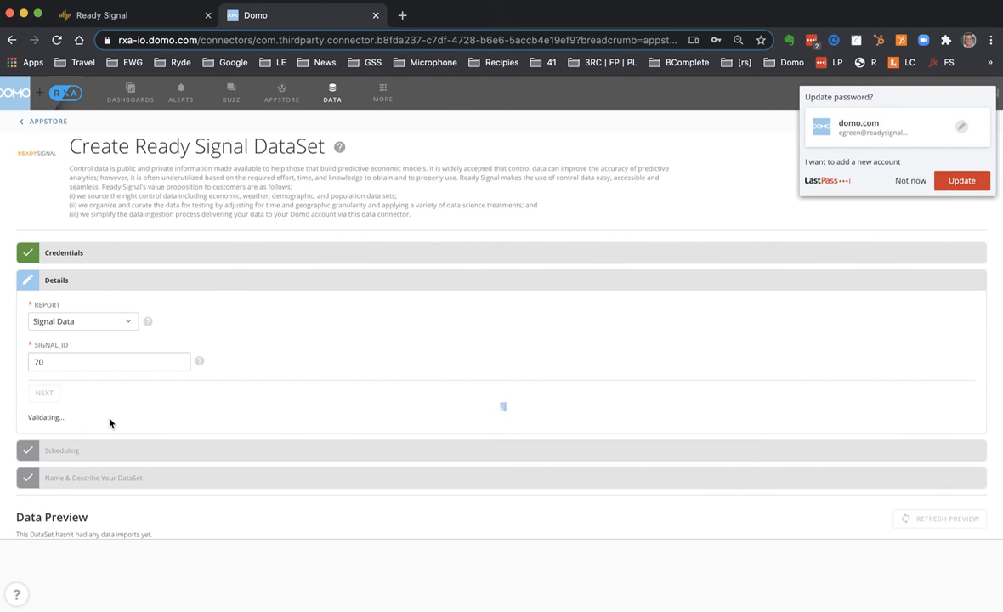
Schedule the dataset to update manually and continue to its naming.
{"action": "left_click", "coordinate": [112, 364]}
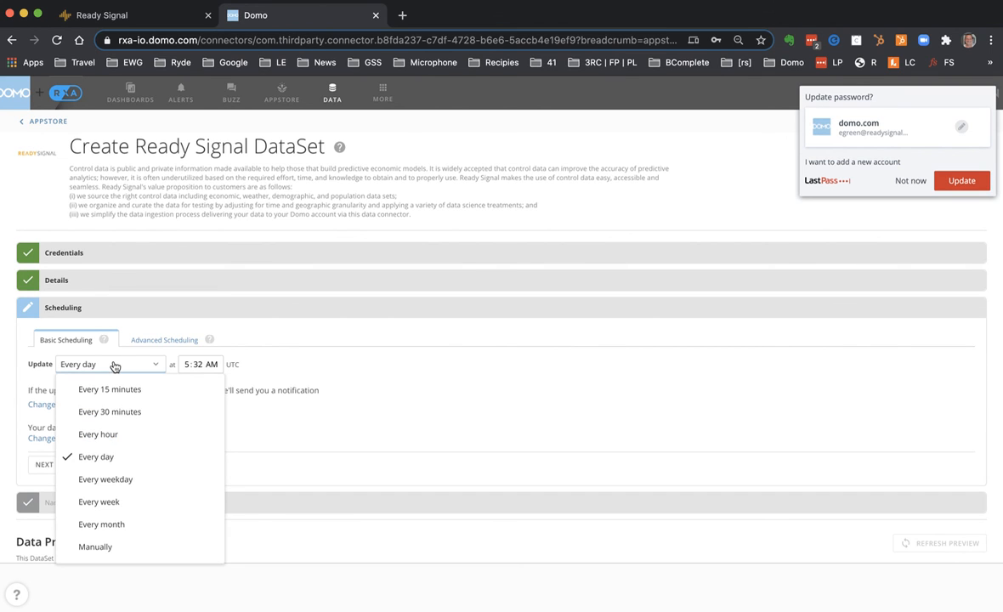
{"action": "left_click", "coordinate": [101, 543]}
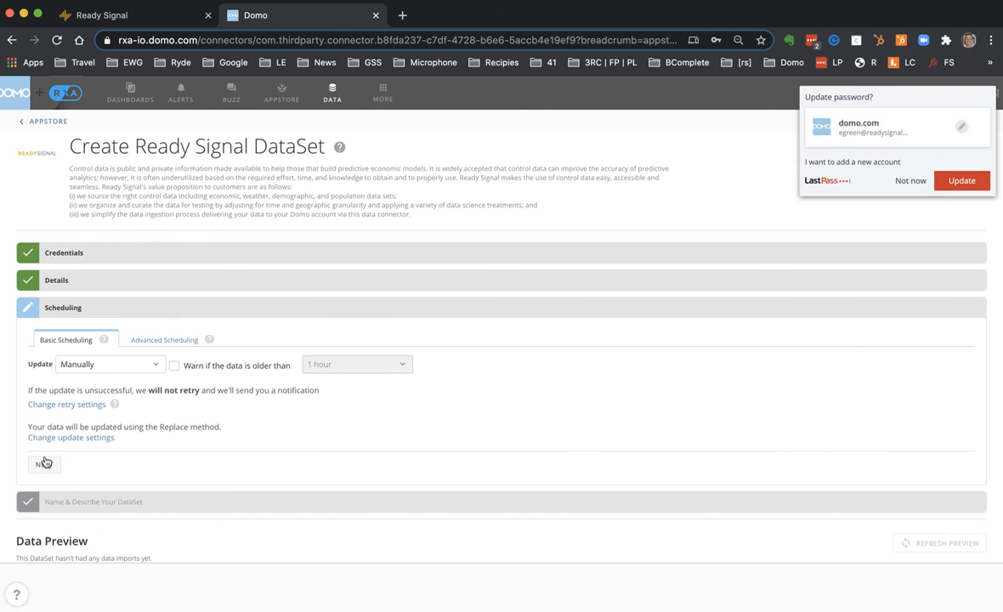
{"action": "left_click", "coordinate": [44, 464]}
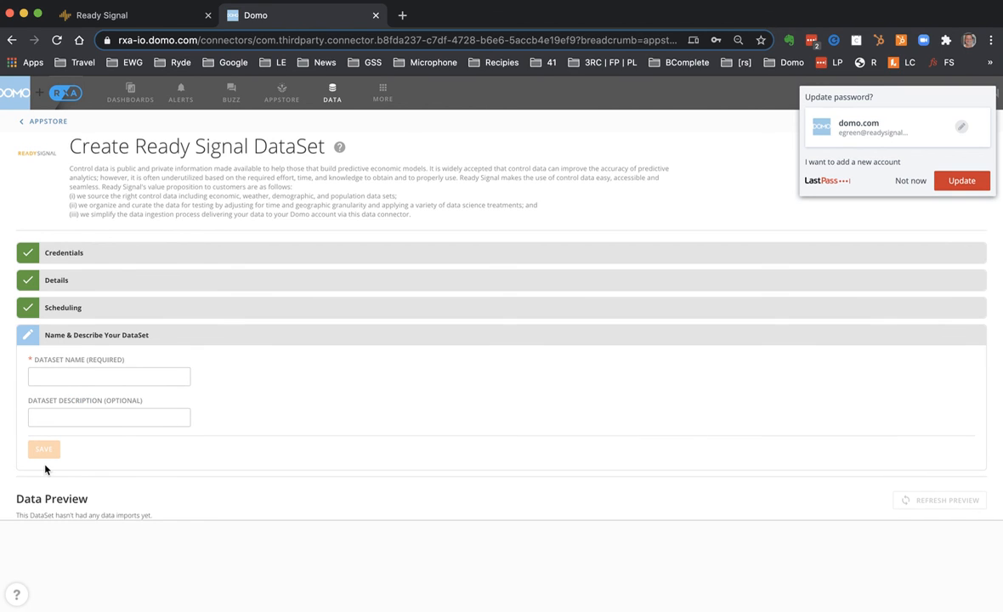
Decline the password update offer, name the dataset "Signal 70" and save it.
{"action": "left_click", "coordinate": [910, 180]}
{"action": "left_click", "coordinate": [166, 376]}
{"action": "type", "text": "Signal 70"}
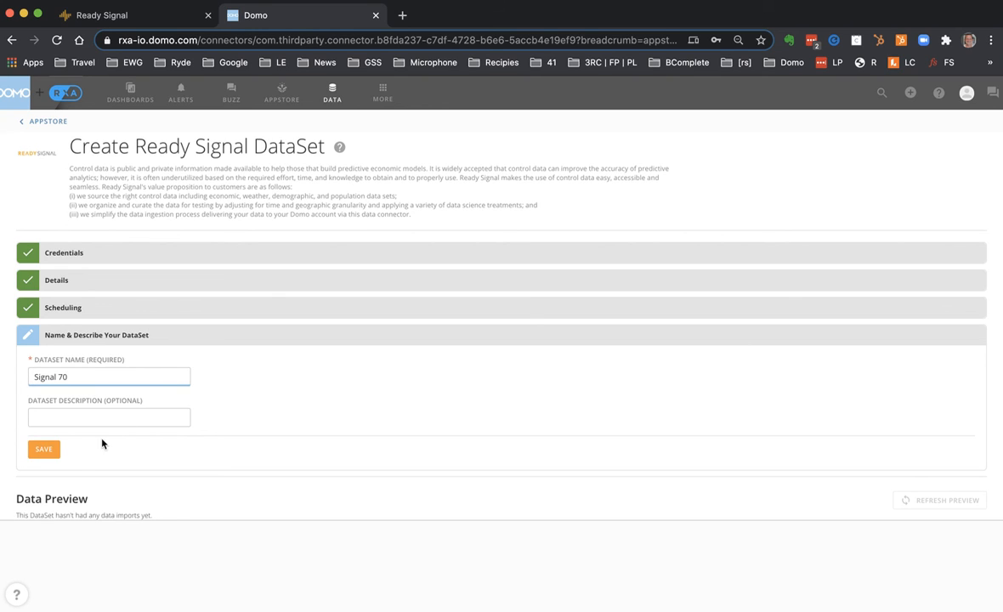
{"action": "left_click", "coordinate": [42, 451]}
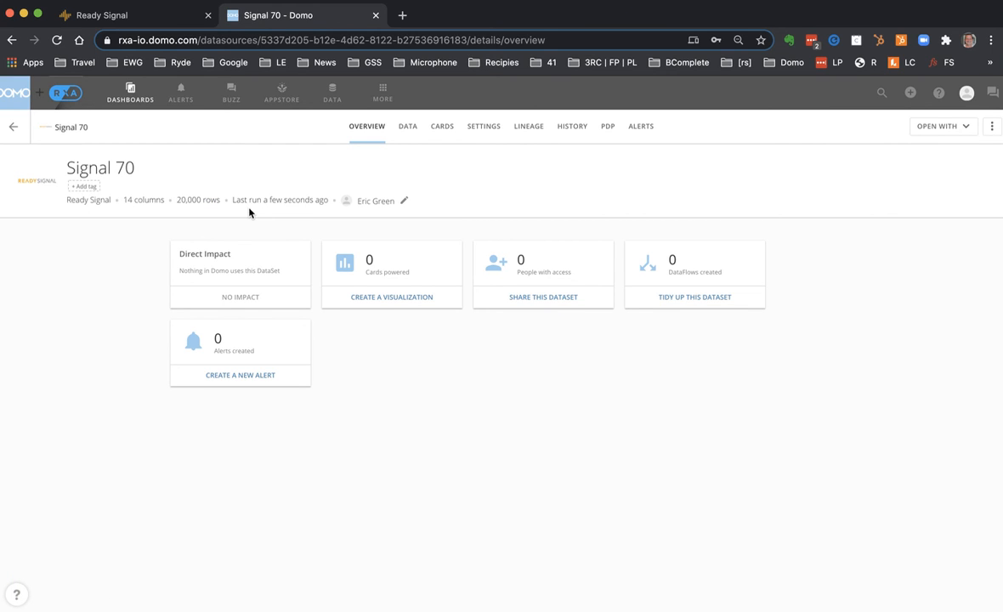
Look at the imported data of the Signal 70 dataset, return to Ready Signal and close the output options.
{"action": "left_click", "coordinate": [409, 129]}
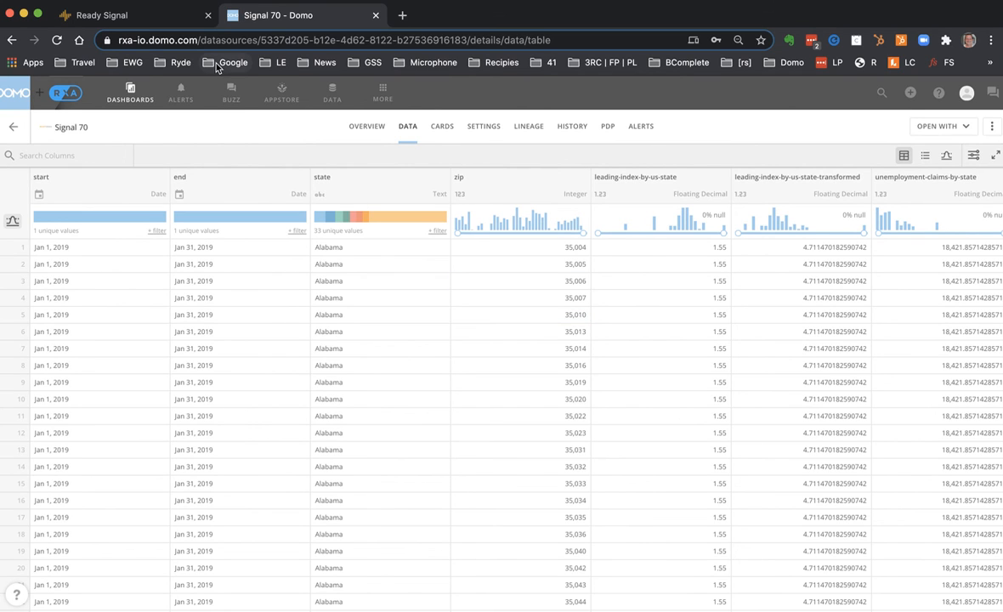
{"action": "left_click", "coordinate": [164, 20]}
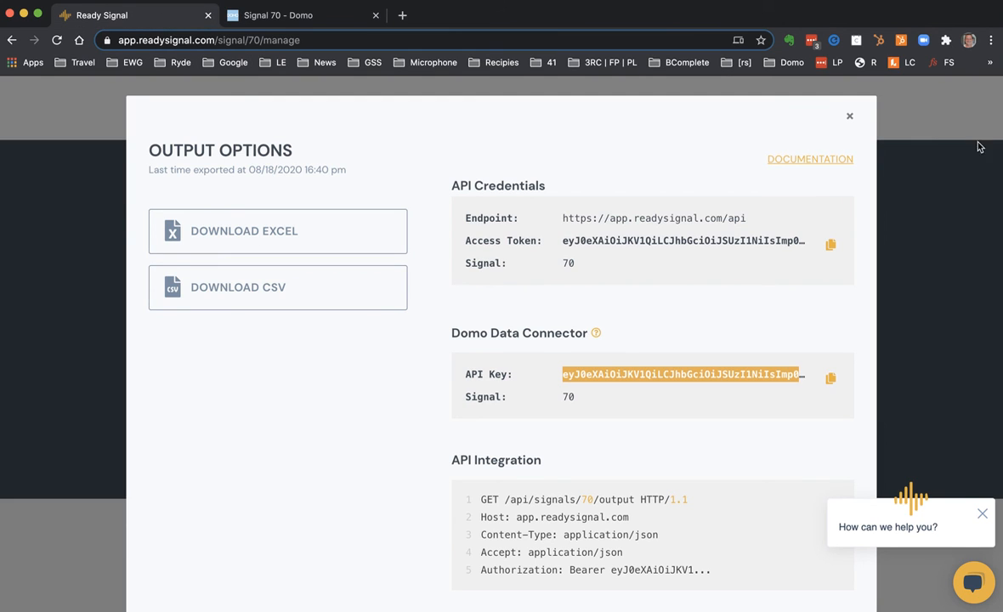
{"action": "left_click", "coordinate": [848, 119]}
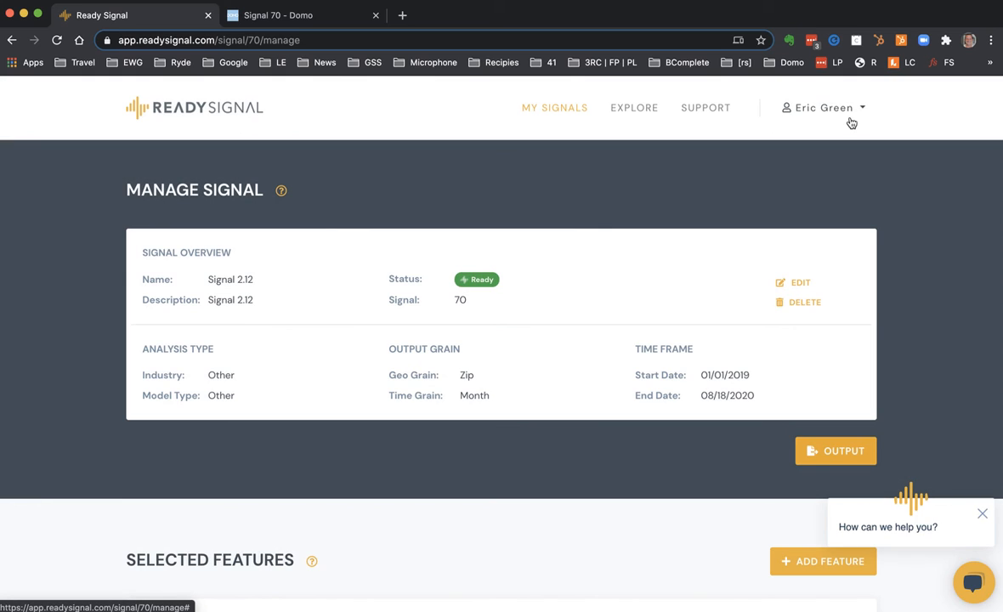